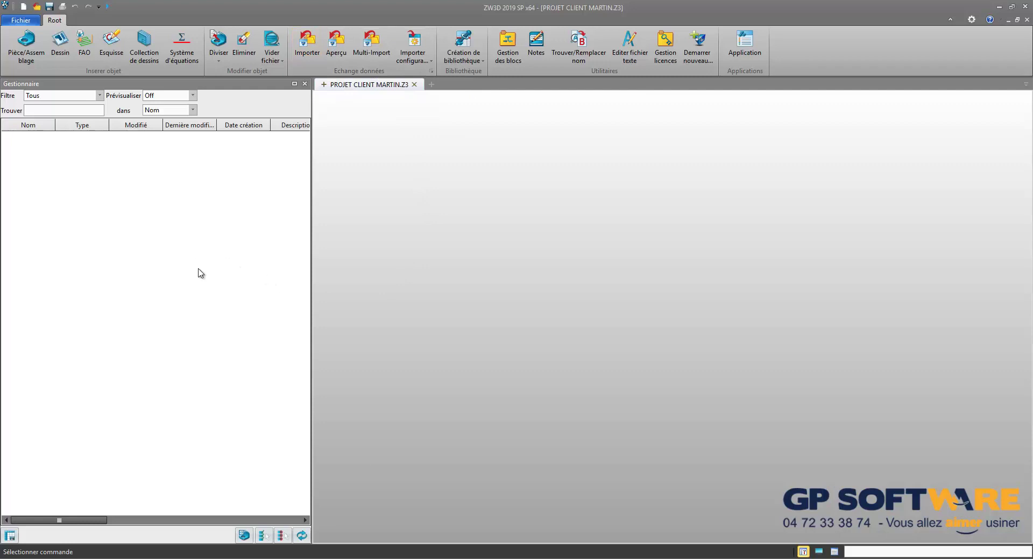
- Create a new part object named BASE in the project file with the default template
click(26, 46)
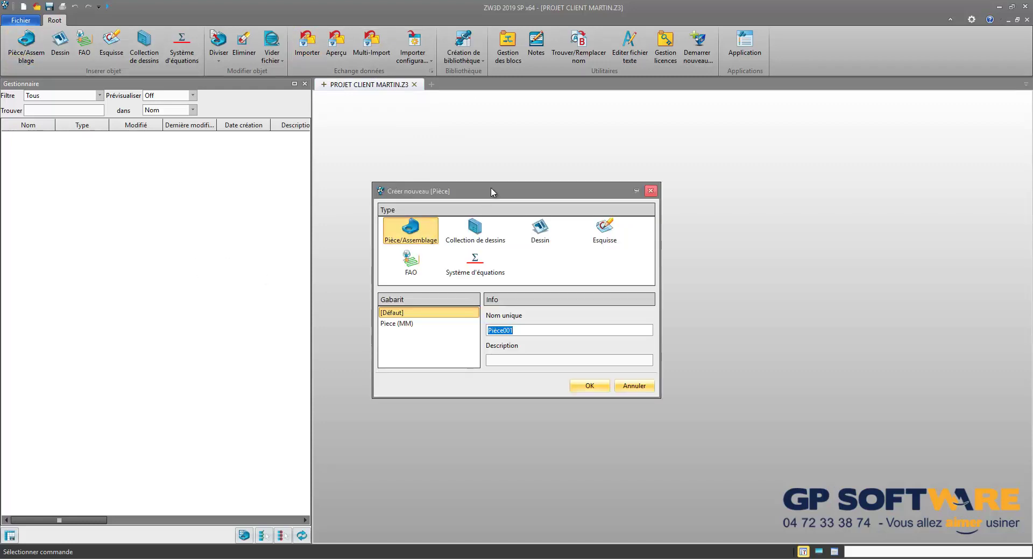
drag(491, 192, 492, 202)
text(BASE)
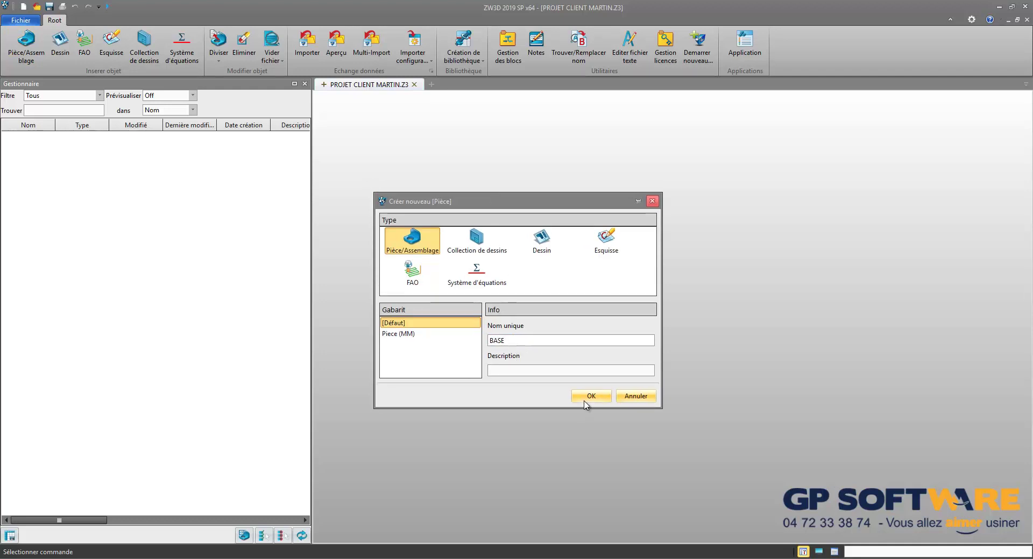
click(584, 401)
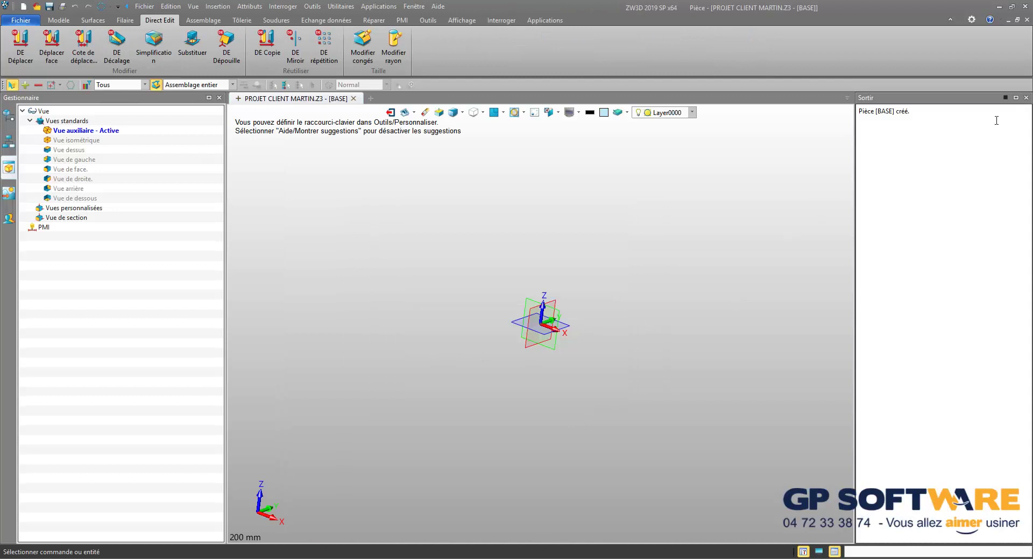
- Close the output pane and narrow the manager pane to enlarge the modelling area
click(1025, 98)
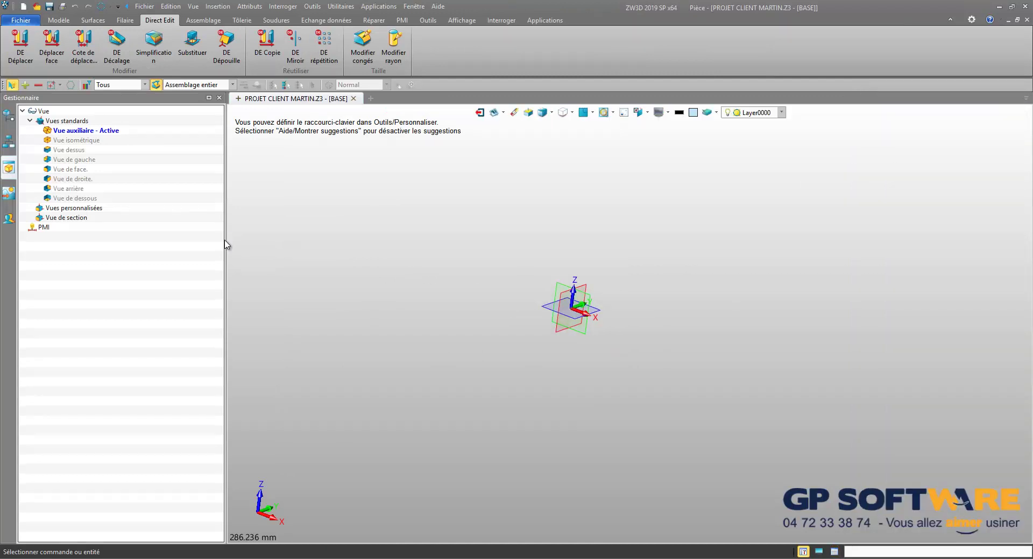
drag(226, 241, 152, 241)
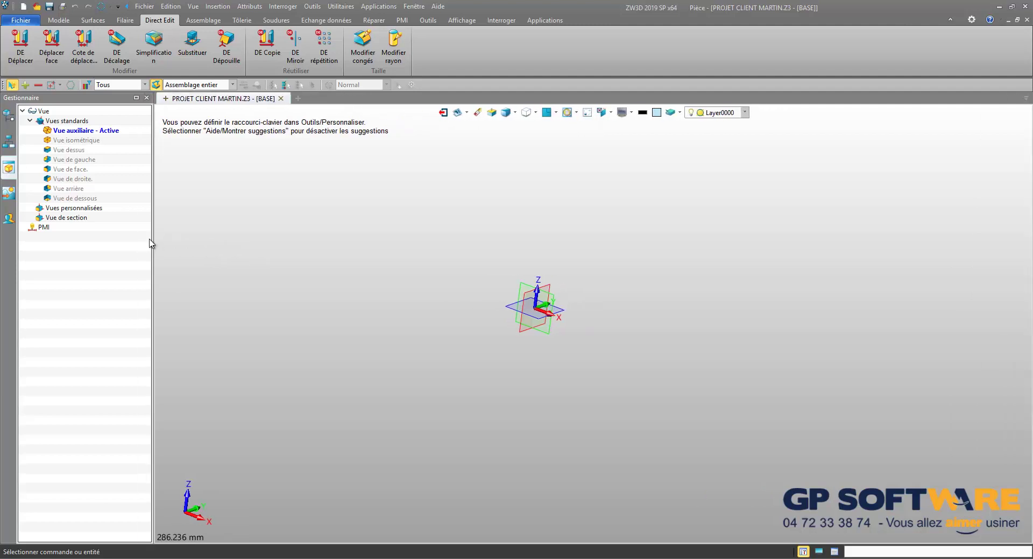
- Start a sketch on the default XY plane and draw a 280 by 140 mm rectangle centred on the origin
click(59, 20)
click(10, 53)
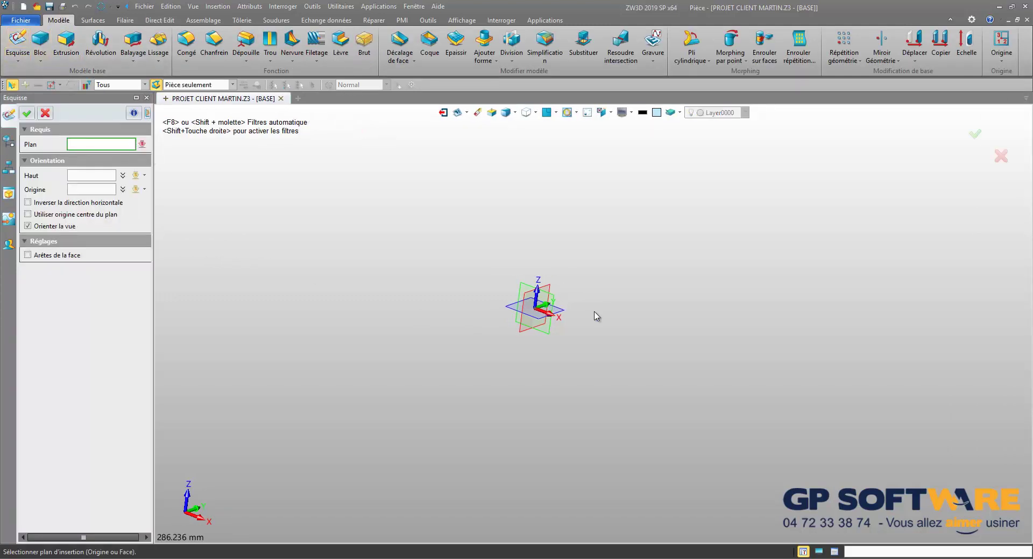
click(974, 135)
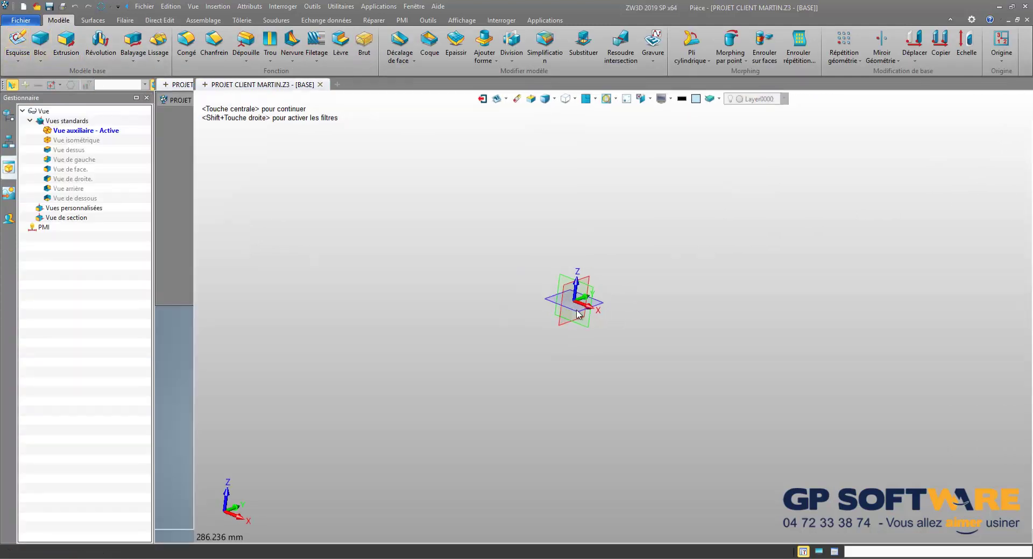
click(59, 20)
click(119, 43)
click(294, 206)
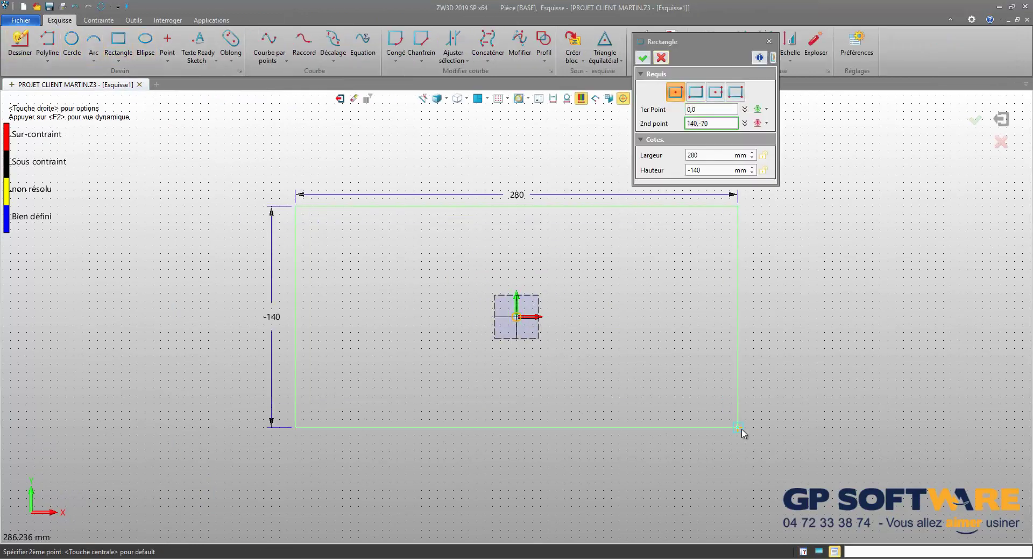
click(737, 428)
key(Escape)
- Add a small circle centred on the origin inside the rectangle and exit the sketch
click(71, 45)
click(517, 317)
click(652, 58)
click(1001, 120)
- Extrude the rectangle and circle sketch into a plate with a central round hole
click(66, 44)
click(344, 251)
click(975, 135)
right_drag(552, 284, 585, 312)
middle_drag(585, 315, 560, 243)
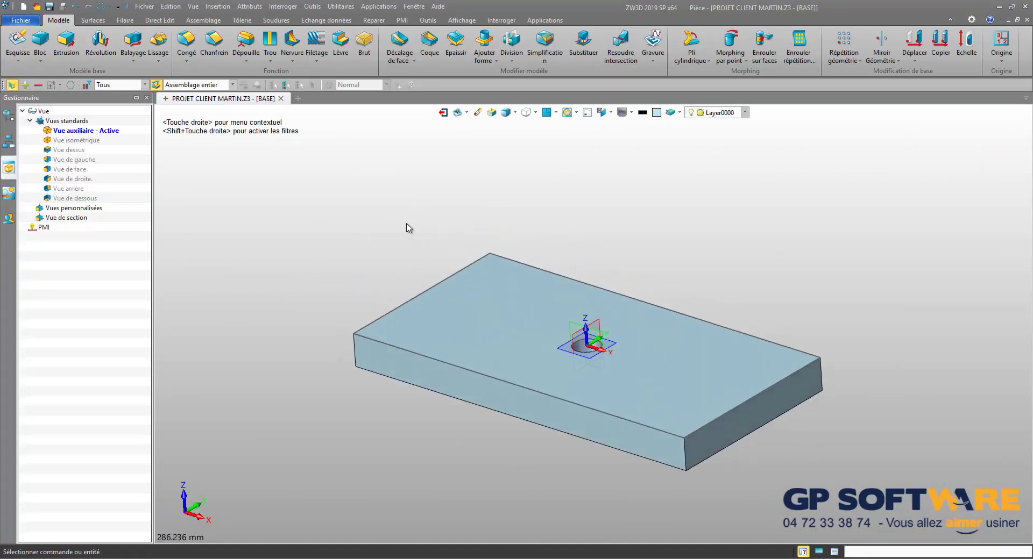
scroll(407, 236, down, 1)
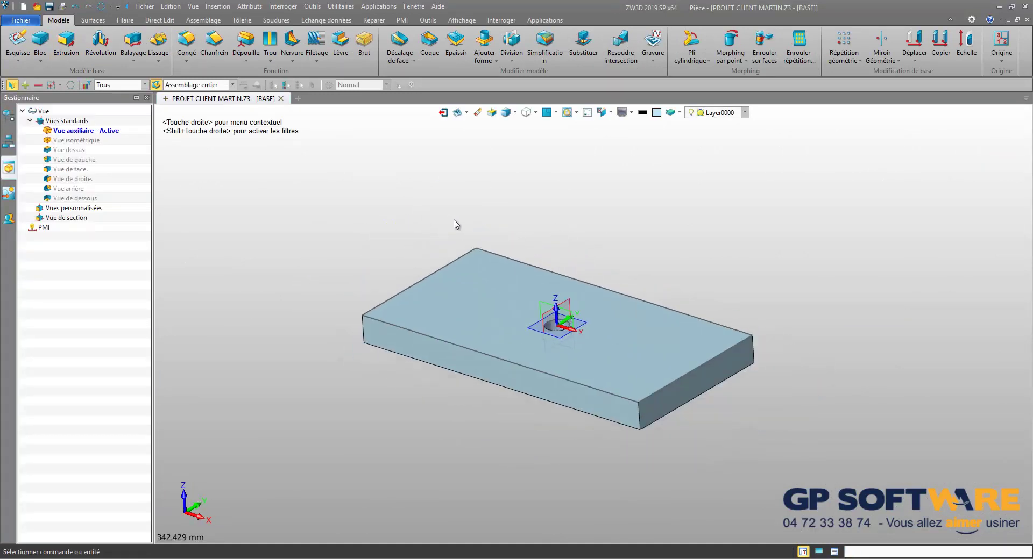
- Return to the project file's object list and create a new part named ROND
click(442, 115)
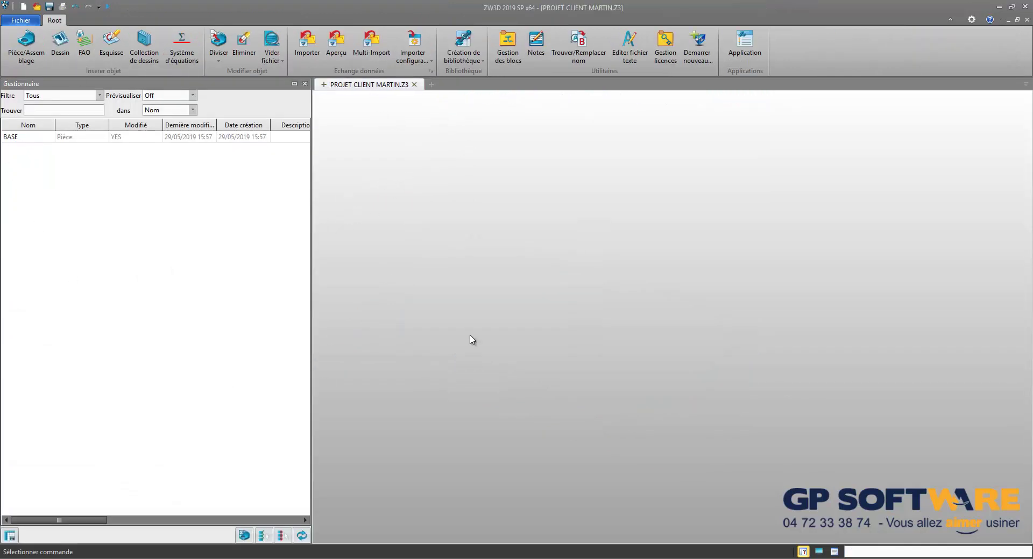
click(34, 141)
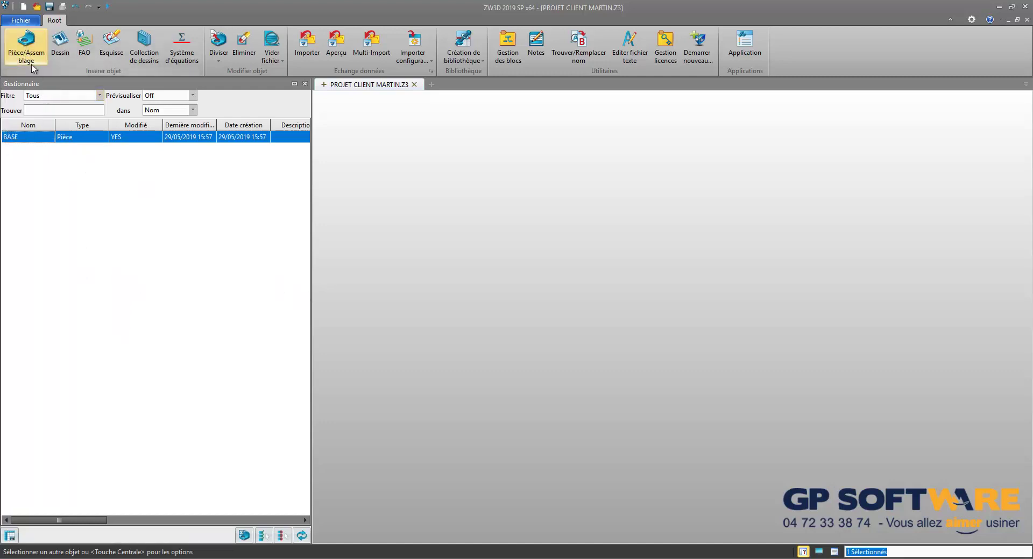
click(23, 46)
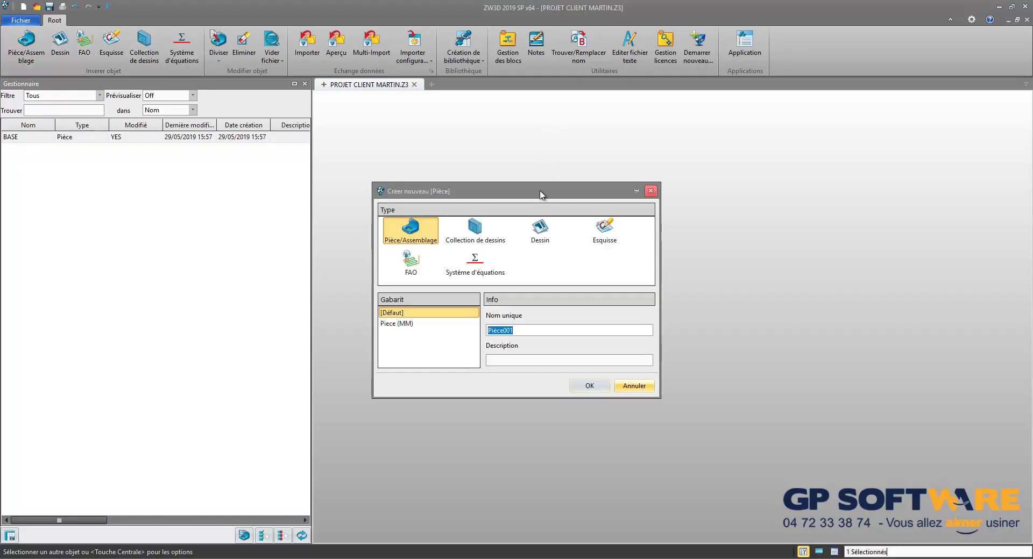
drag(540, 193, 503, 189)
text(ROND)
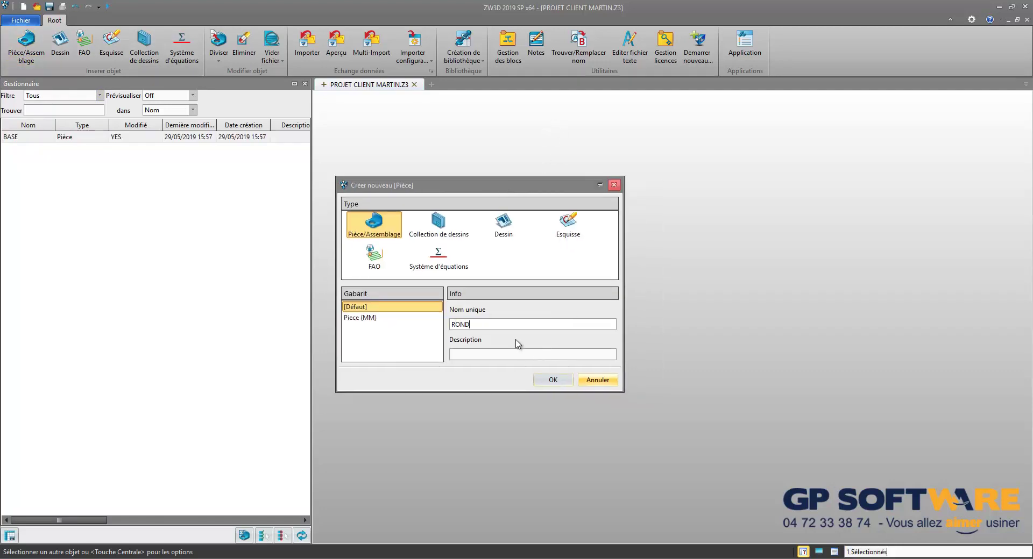
click(551, 381)
- Sketch a closed inverted-L half profile on the XZ plane, with its lower inner corner at the origin
click(45, 62)
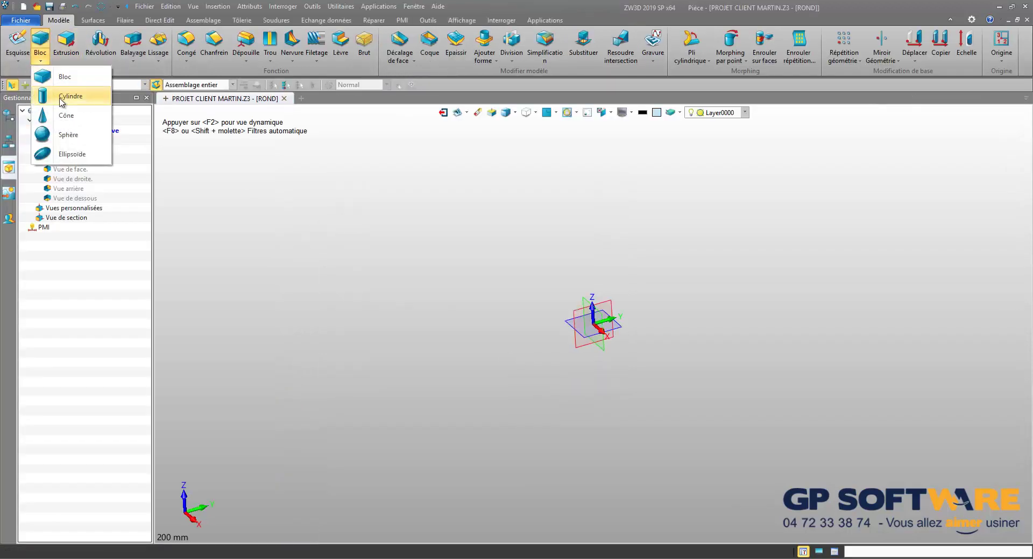
click(18, 44)
click(608, 340)
click(975, 136)
click(517, 317)
click(438, 247)
click(553, 247)
click(554, 278)
click(484, 279)
click(481, 410)
click(438, 408)
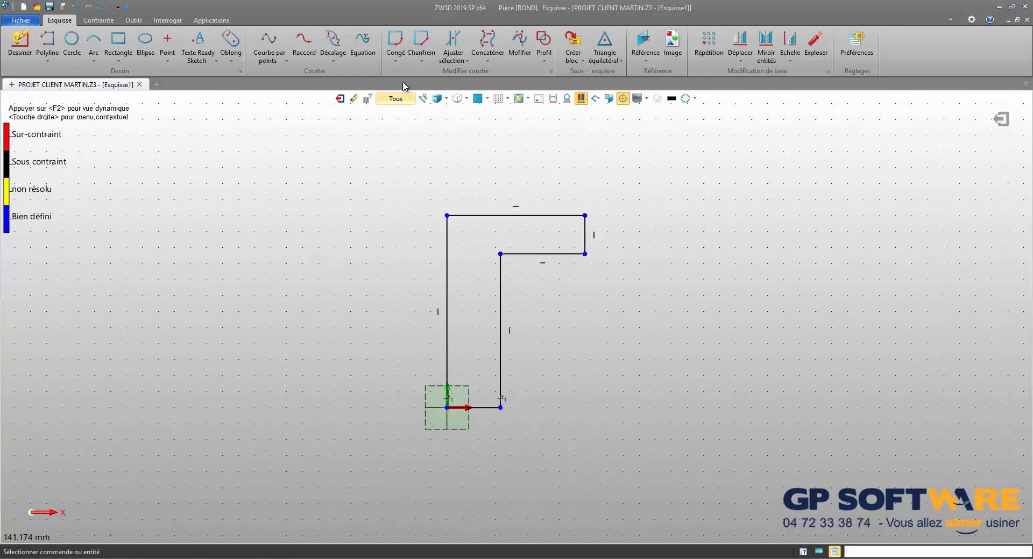
- Dimension the profile's bottom edge to 10 mm and its long vertical edge on the axis to 60 mm
click(98, 20)
click(284, 46)
click(447, 408)
click(500, 407)
click(473, 458)
text(10)
click(447, 274)
click(399, 288)
text(60)
click(586, 344)
- Dimension the flange thickness to 10 mm and the top edge to 30 mm, and exit the sketch
click(563, 234)
click(631, 230)
text(10)
click(874, 311)
click(543, 214)
click(502, 180)
text(30)
key(Return)
key(Escape)
click(1000, 119)
- Revolve the half profile around the vertical Z axis into a solid round pin with a flat head
click(91, 58)
click(561, 301)
click(549, 371)
middle_click(608, 282)
scroll(655, 293, up, 1)
mouse_move(609, 281)
right_down()
mouse_move(654, 293)
mouse_move(607, 264)
right_up()
scroll(606, 263, down, 3)
right_drag(558, 232, 561, 248)
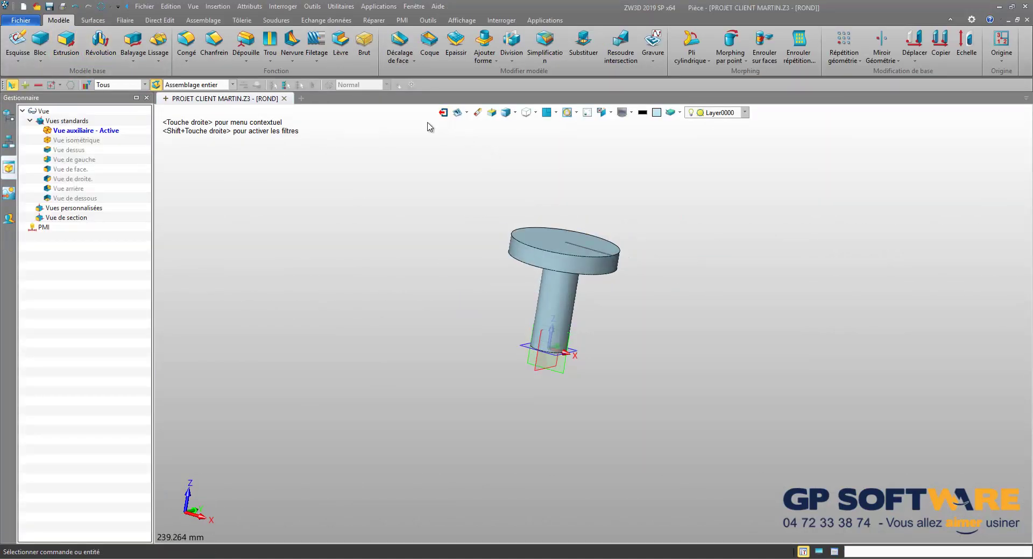
- Return to the project's object list and widen the manager pane and its last-modification column
click(442, 113)
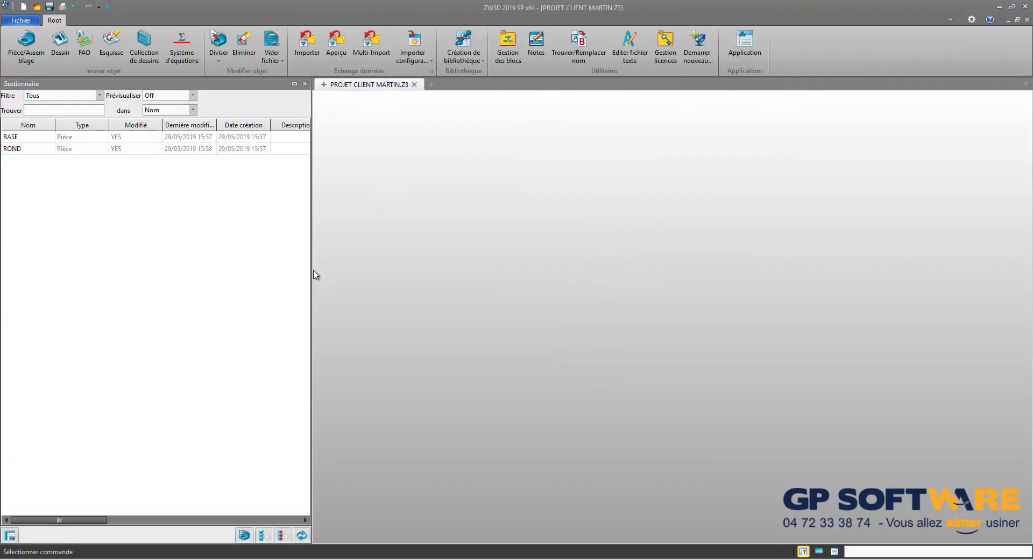
drag(312, 270, 415, 288)
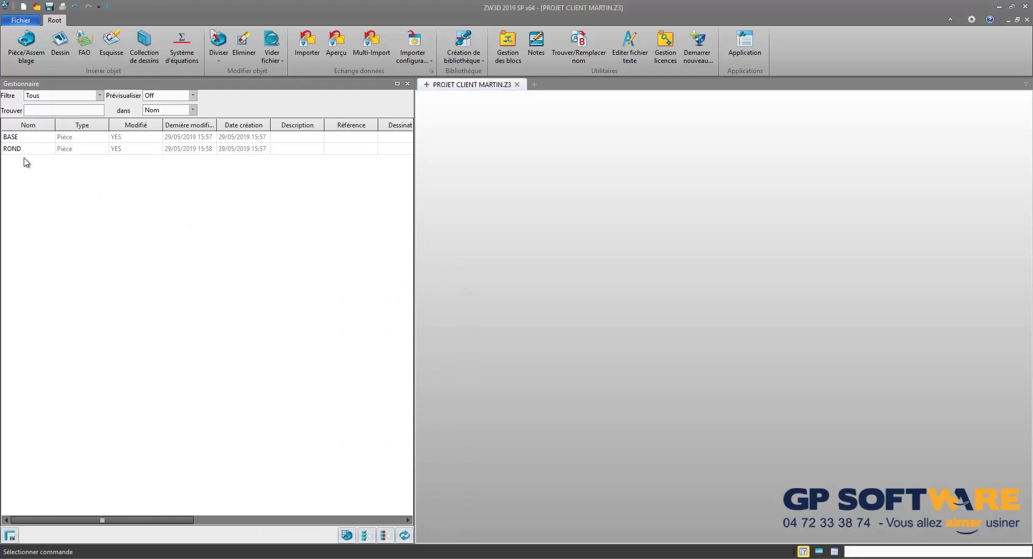
drag(216, 125, 227, 126)
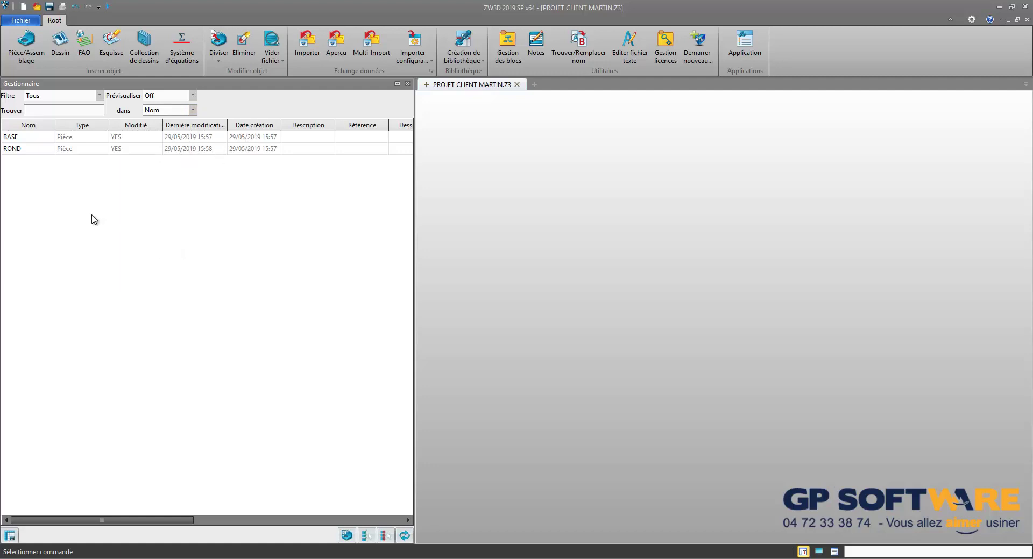
- Open the BASE part from the object list and view the plate at an angle from above
click(28, 150)
click(38, 140)
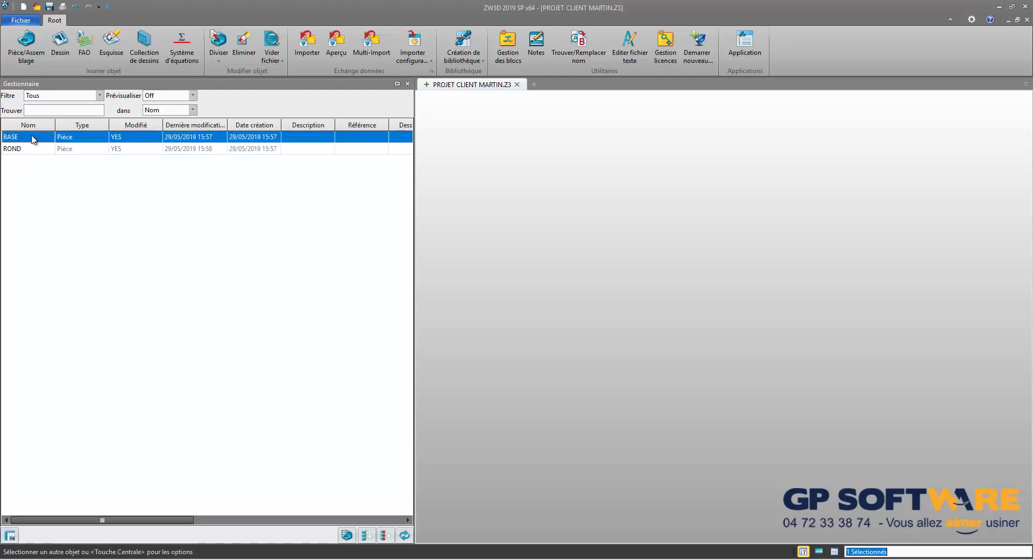
double_click(33, 138)
right_drag(514, 254, 509, 277)
scroll(659, 245, up, 1)
right_drag(627, 234, 626, 236)
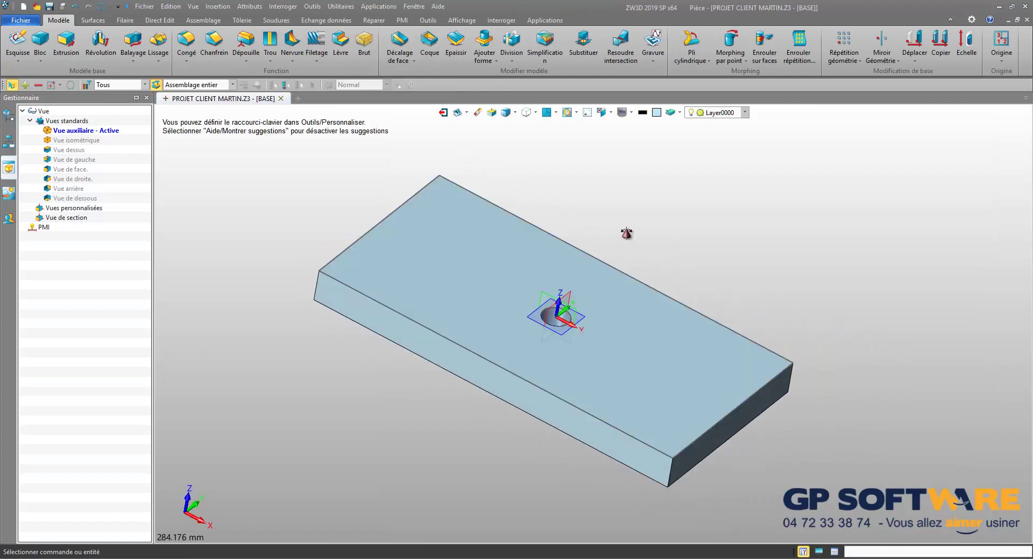
middle_drag(627, 237, 628, 234)
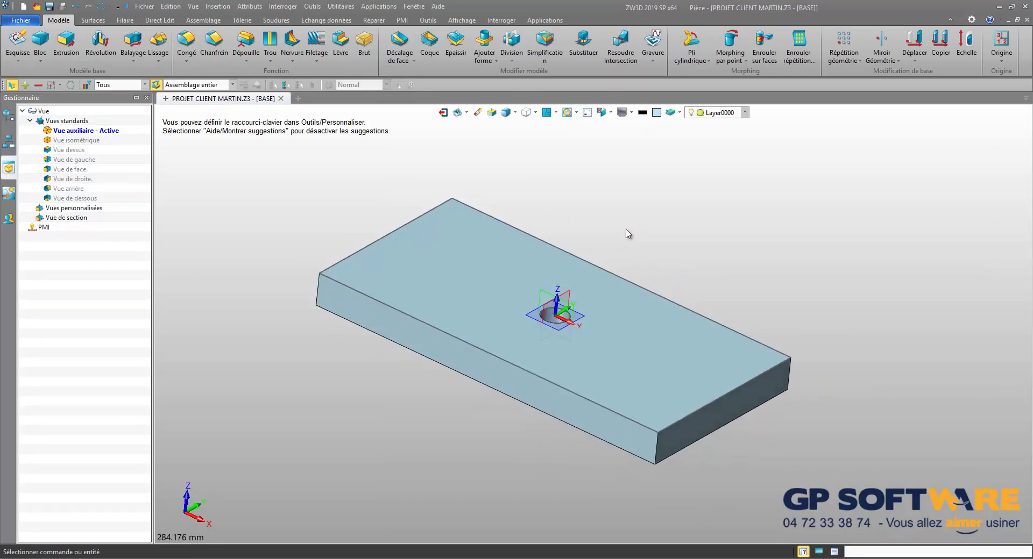
- Create a 2D drawing of the BASE part on the A4 portrait sheet template A4_V_GPS(ISO)
click(458, 113)
click(494, 260)
click(492, 404)
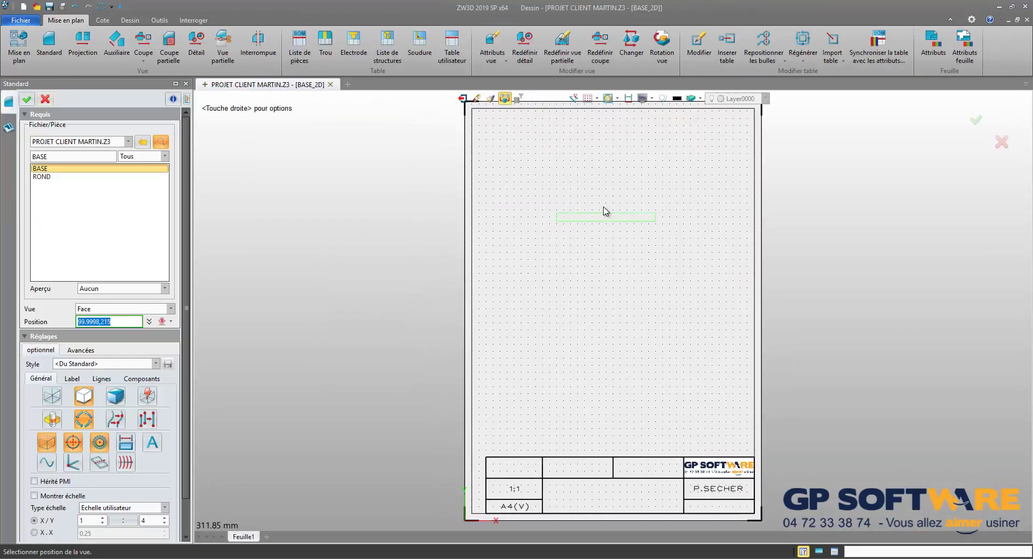
- Place the Dessus view of BASE in the upper part of the sheet and a projected view directly below it
click(136, 314)
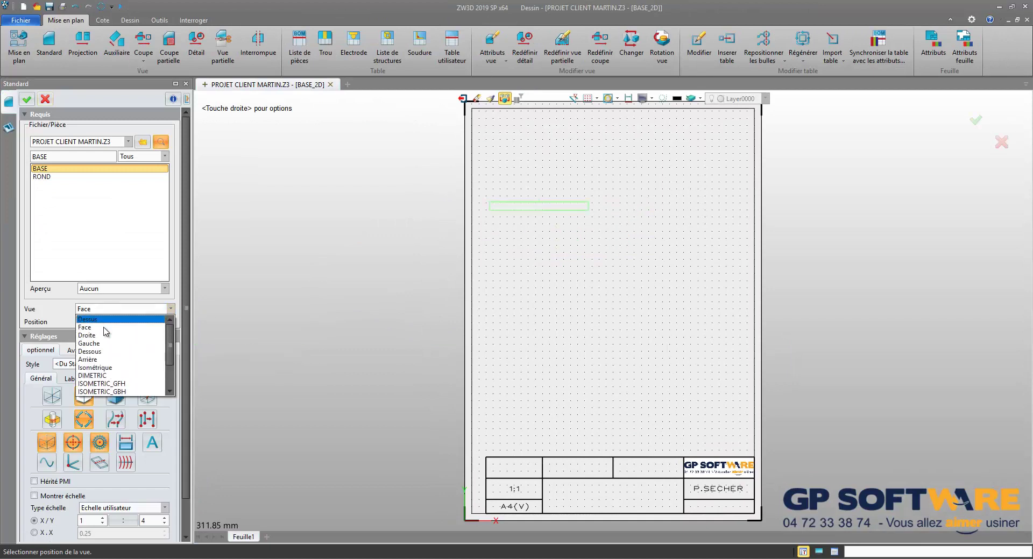
click(102, 329)
click(606, 210)
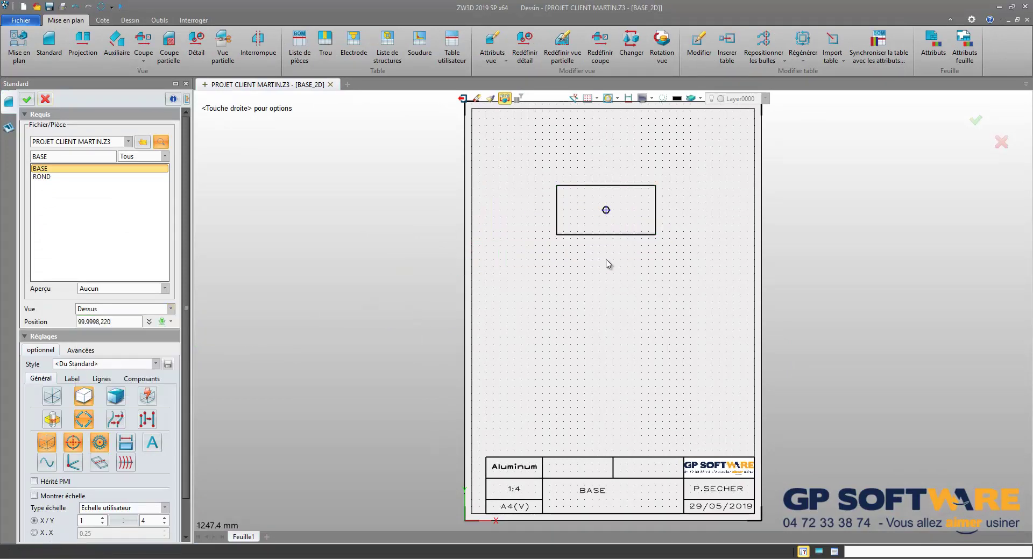
click(604, 287)
key(Escape)
scroll(635, 257, up, 1)
scroll(635, 257, down, 3)
scroll(762, 264, up, 1)
scroll(769, 134, down, 1)
scroll(767, 119, up, 2)
scroll(737, 179, down, 1)
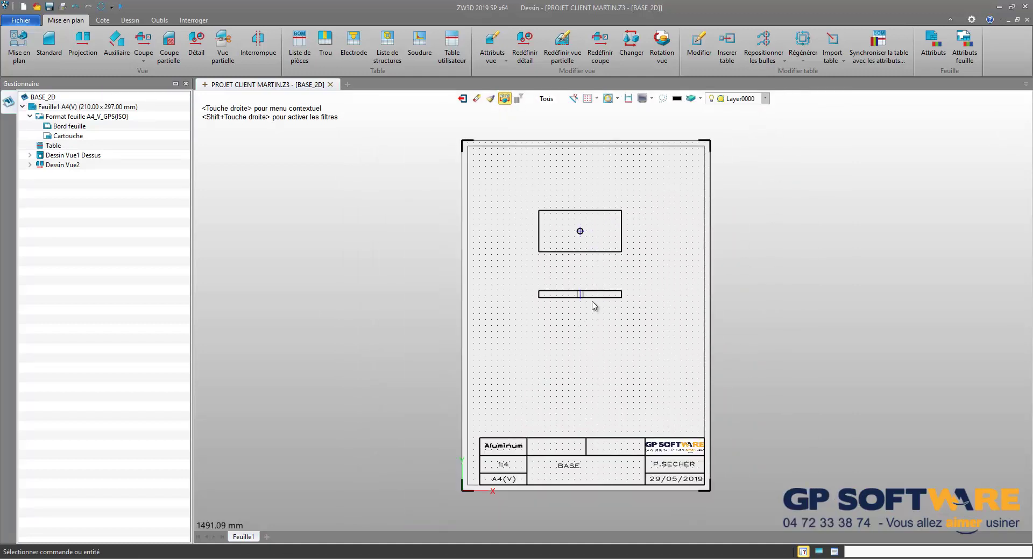
- Exit the drawing to the BASE part and return to the project's object list
click(461, 99)
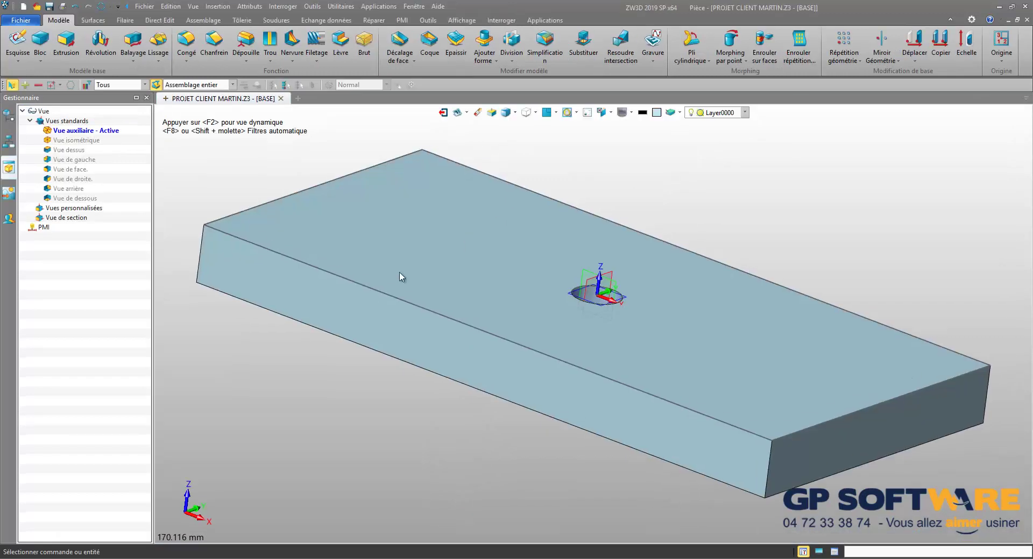
scroll(353, 259, down, 2)
scroll(353, 257, up, 2)
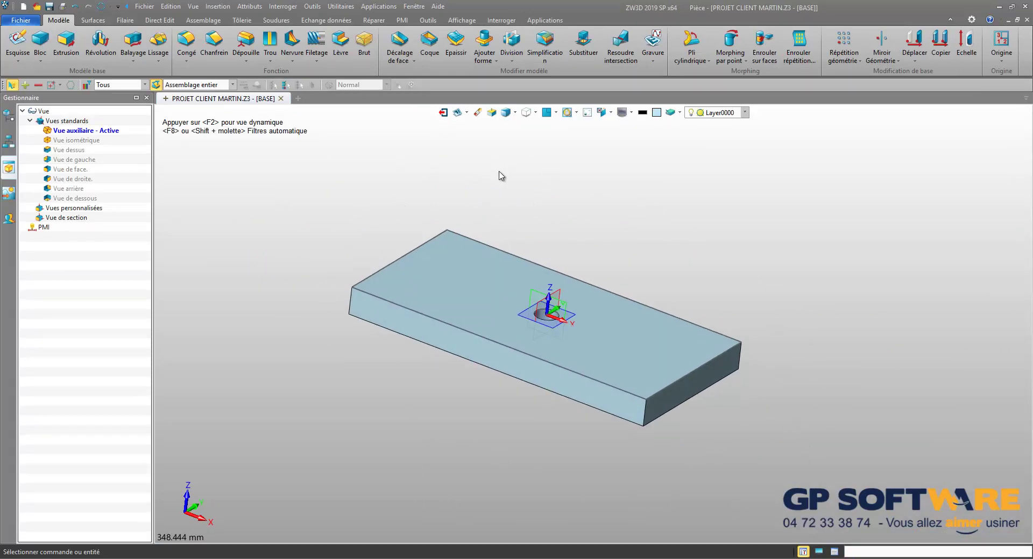
click(442, 114)
- Examine the BASE part entry and its BASE_2D drawing entry in the project's object list
click(34, 150)
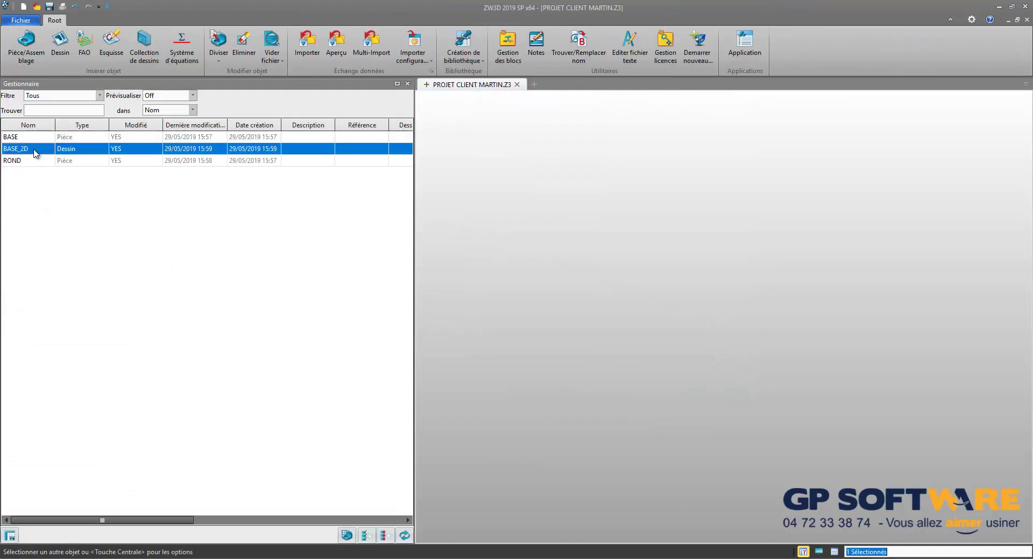
click(9, 138)
click(27, 151)
click(33, 138)
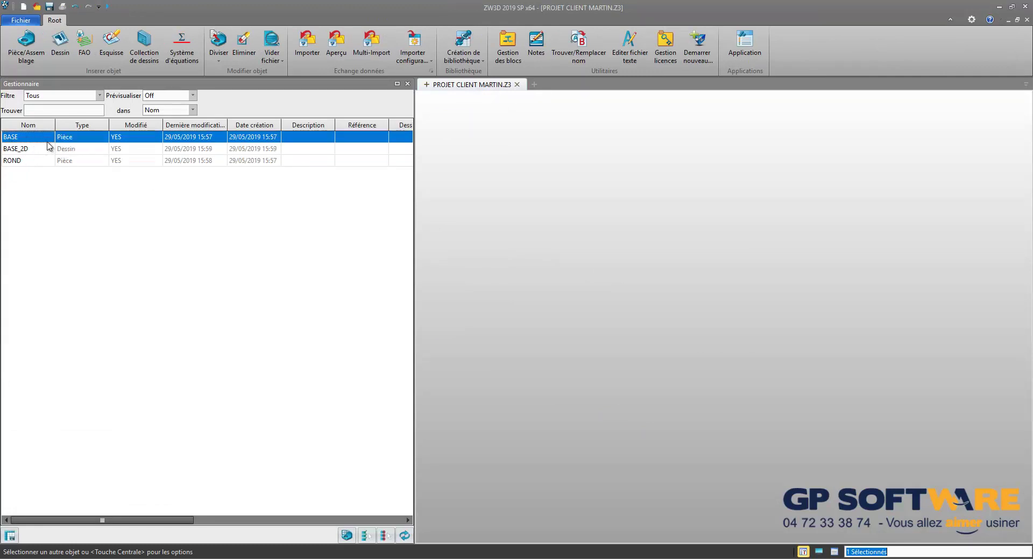
click(48, 151)
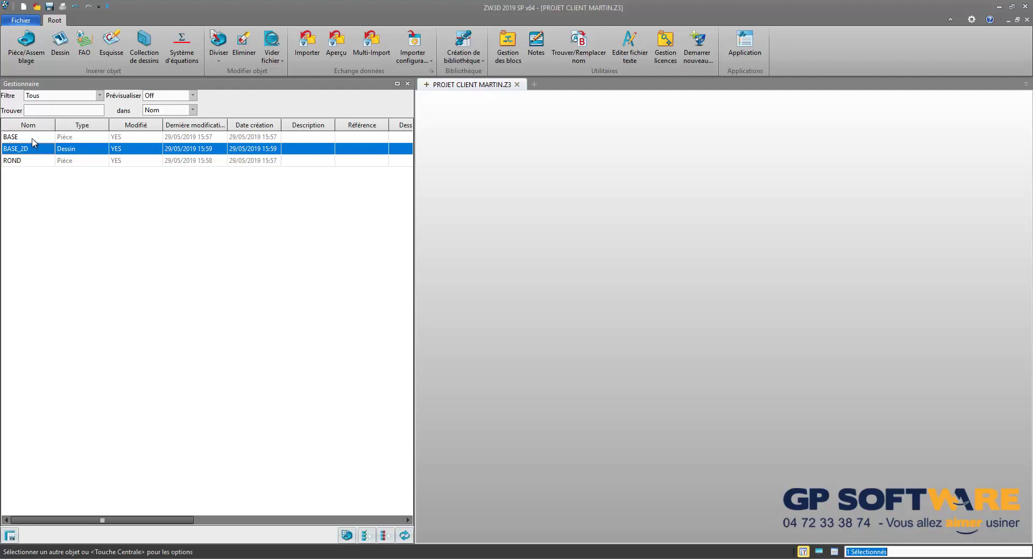
click(33, 139)
click(36, 151)
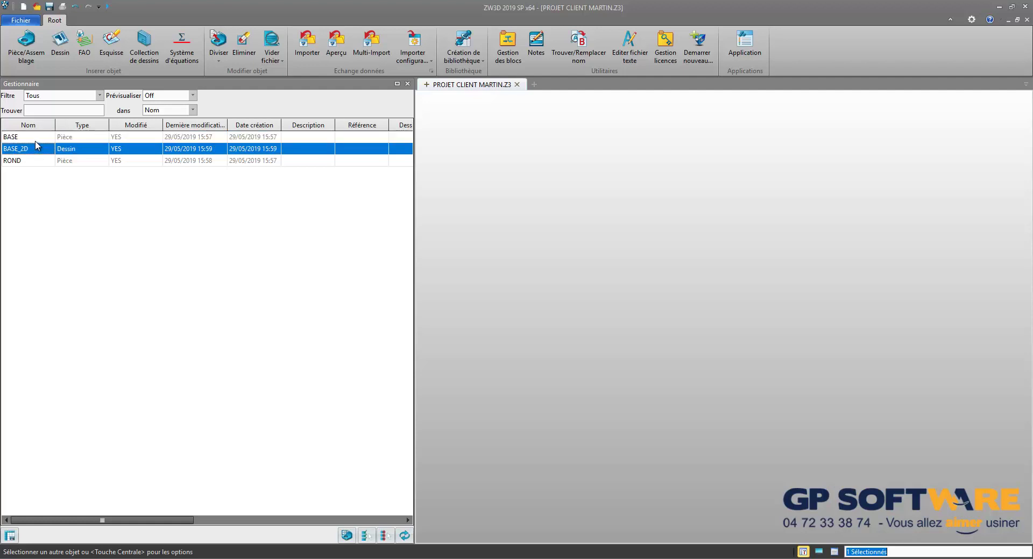
click(124, 200)
- Create a new Pièce/Assemblage object named ENSEMBLE with the default template
click(26, 42)
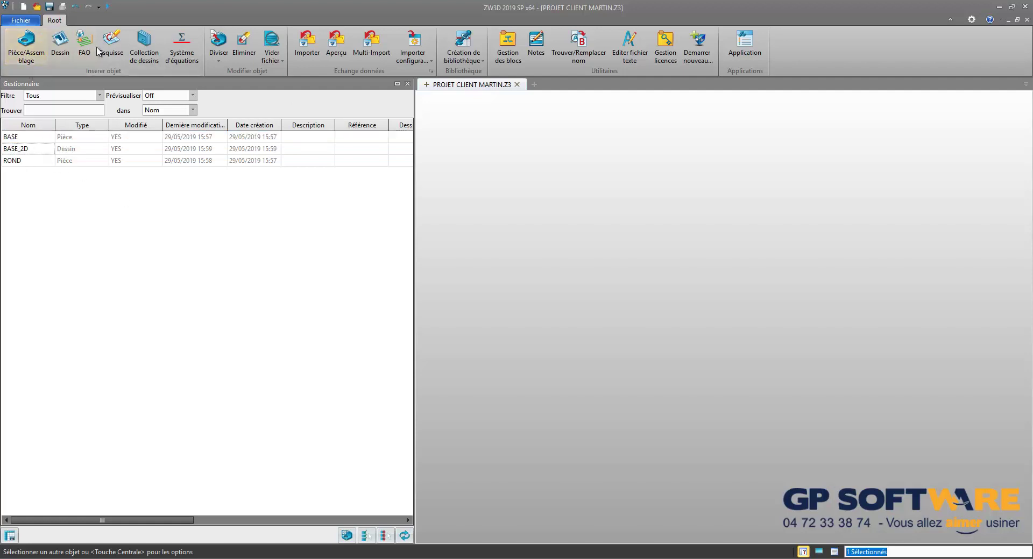
click(21, 48)
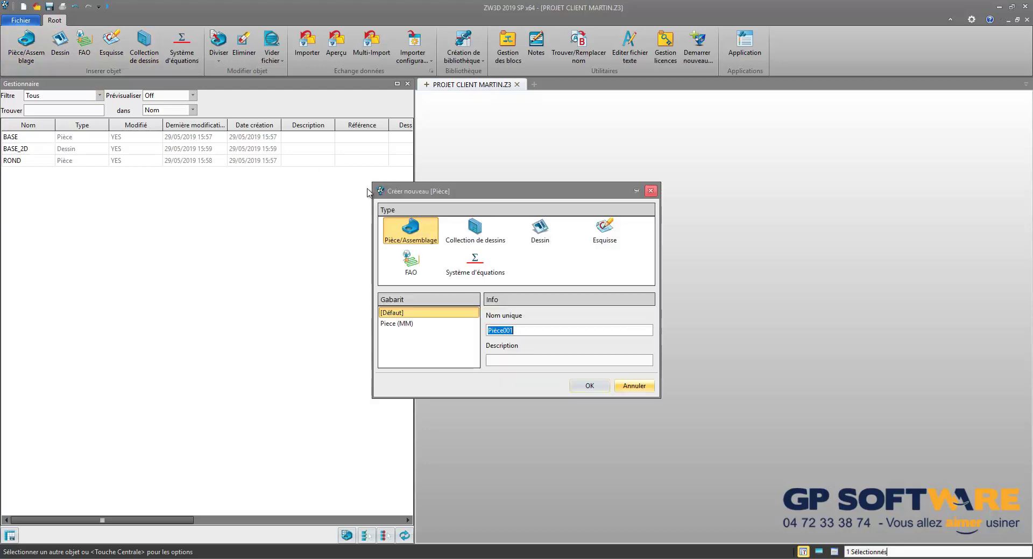
text(ENSEMBLE)
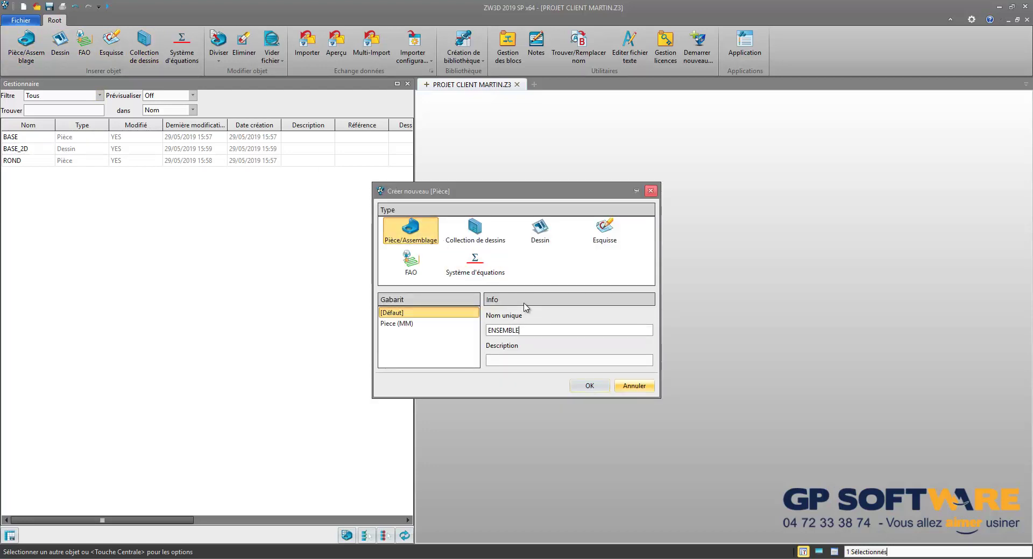
drag(520, 186, 505, 178)
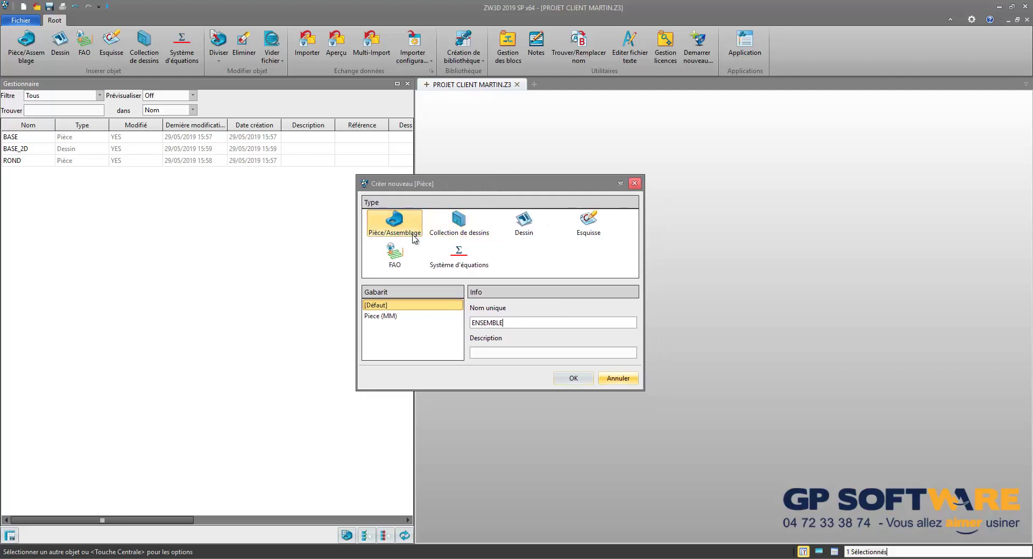
click(581, 379)
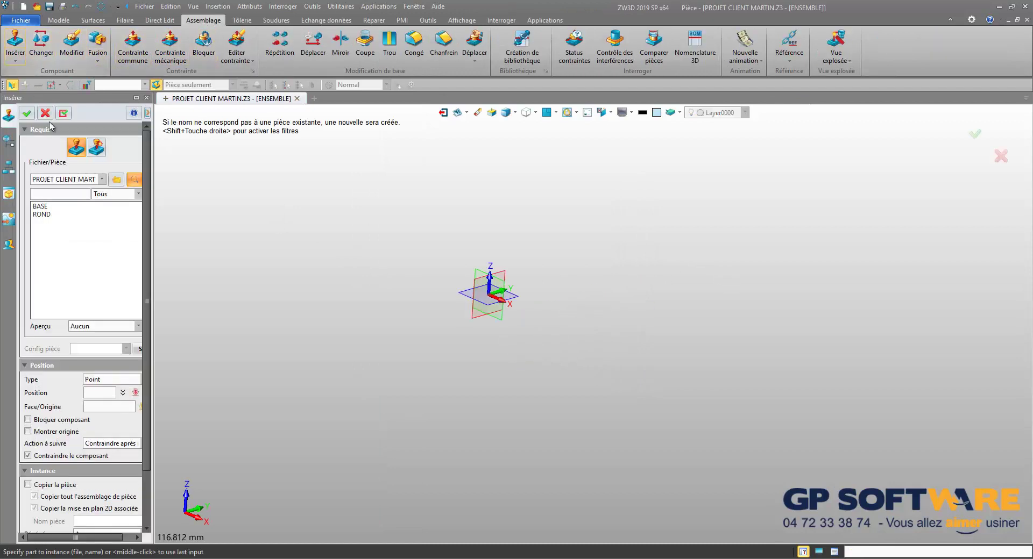
- Insert the BASE part as the first component of the assembly, near the origin
click(40, 207)
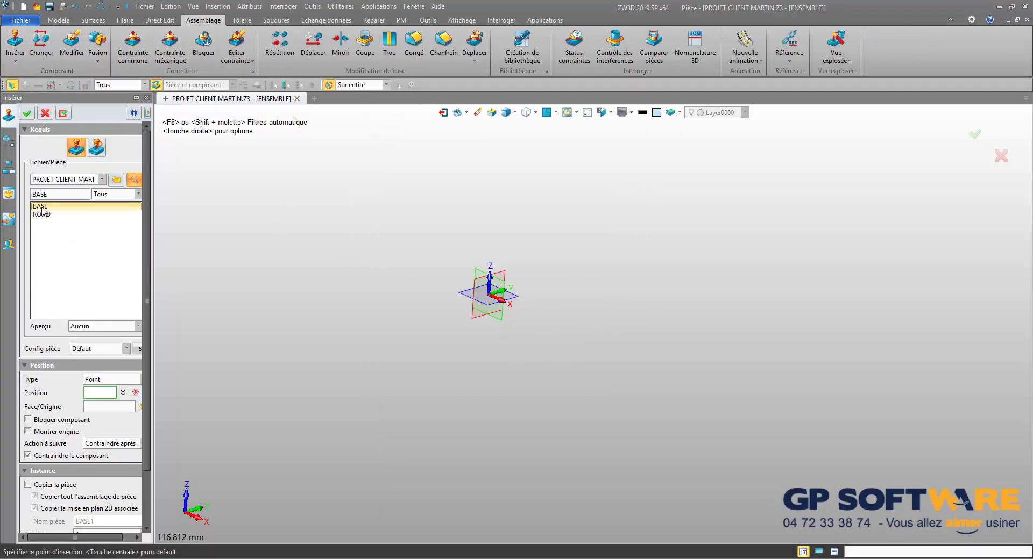
click(468, 299)
click(27, 113)
- Insert the ROND part as a second component of the assembly
click(16, 44)
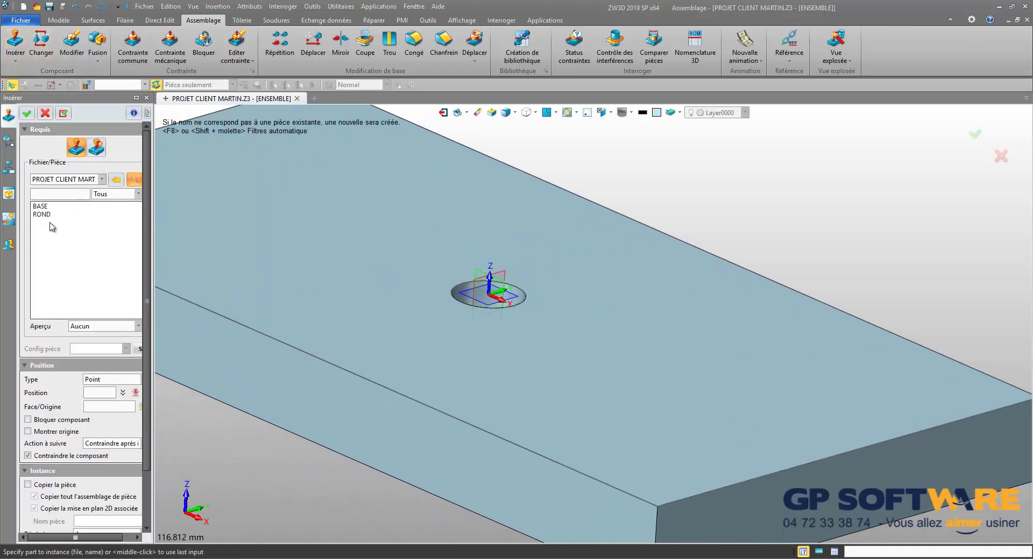
click(48, 215)
click(510, 183)
click(484, 215)
- Constrain ROND concentric with the hole in BASE and coincident with a face of BASE
scroll(433, 390, up, 4)
click(437, 375)
click(555, 415)
click(420, 376)
right_drag(468, 387, 530, 345)
click(491, 259)
click(572, 357)
middle_click(572, 357)
scroll(555, 277, down, 5)
right_drag(555, 276, 560, 236)
middle_click(573, 371)
mouse_move(530, 374)
right_down()
mouse_move(530, 400)
mouse_move(537, 384)
right_up()
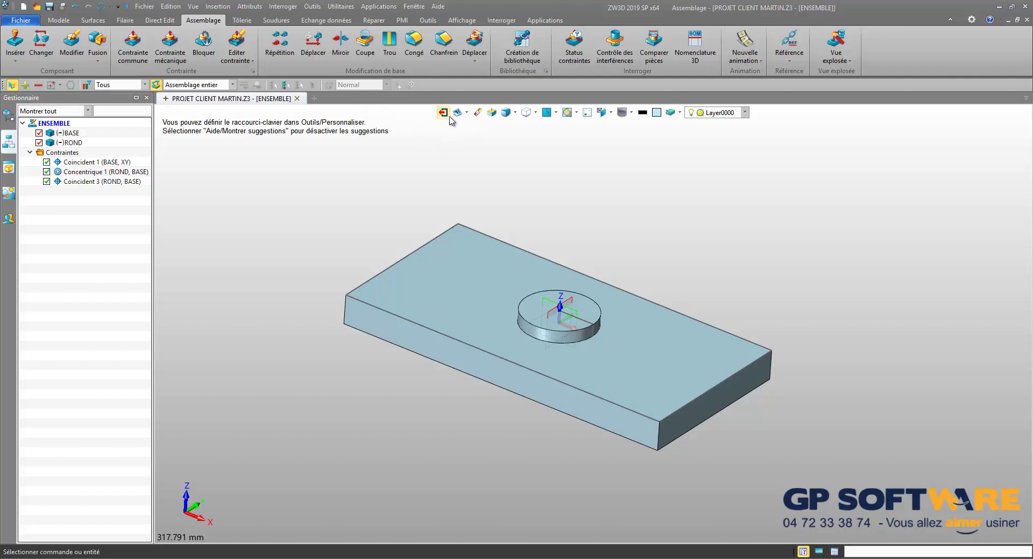
- Exit the assembly to the project's object list and check the ENSEMBLE entry
click(442, 114)
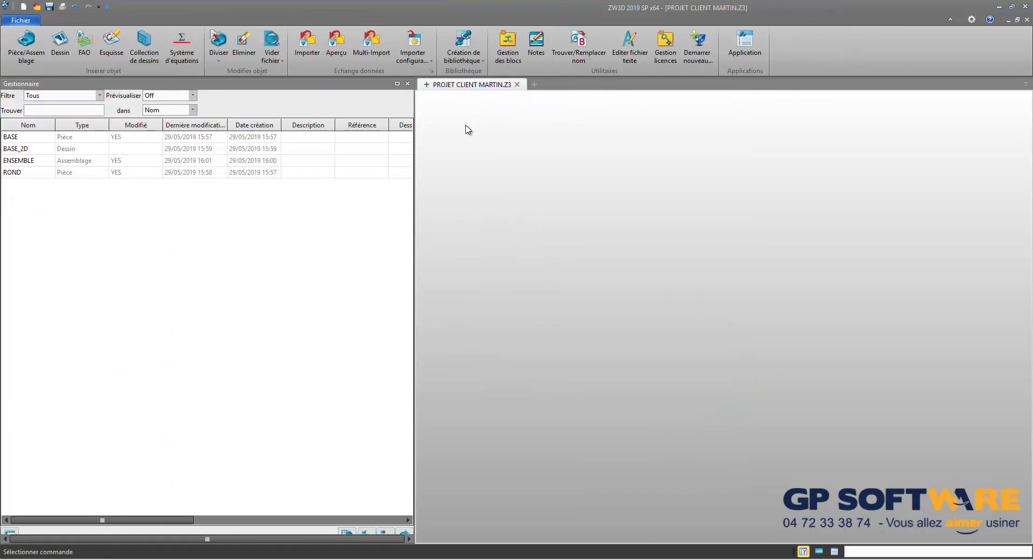
click(28, 162)
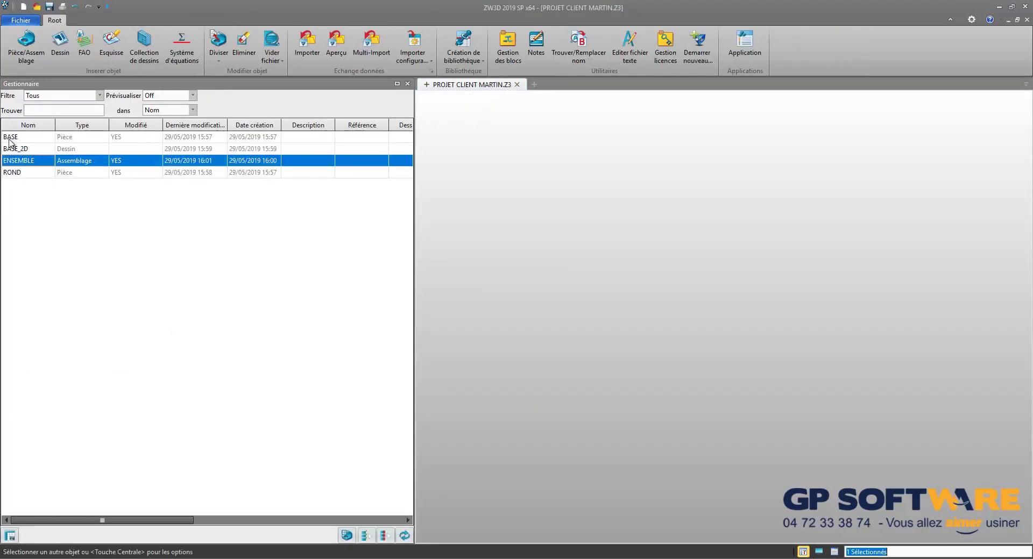
click(45, 193)
click(28, 161)
click(110, 221)
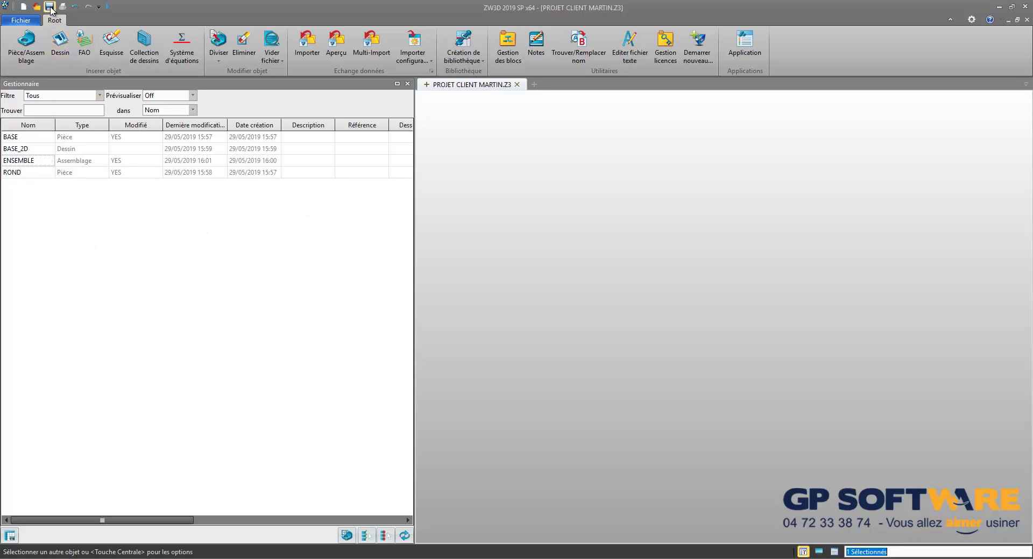
- Save the project under its existing file name in the TUTO GESTIONNAIRE DE FICHIER folder and close it
click(49, 8)
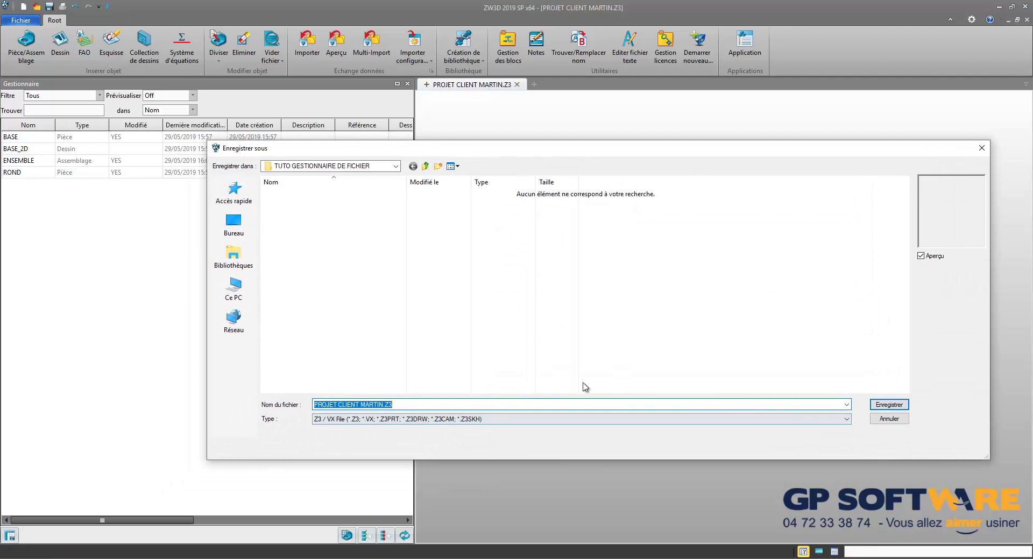
click(889, 406)
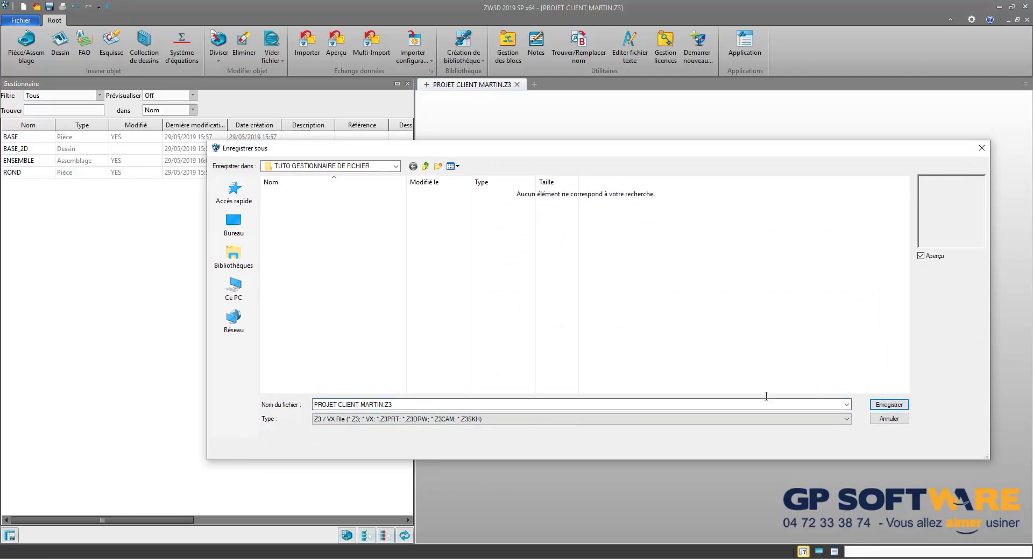
click(889, 405)
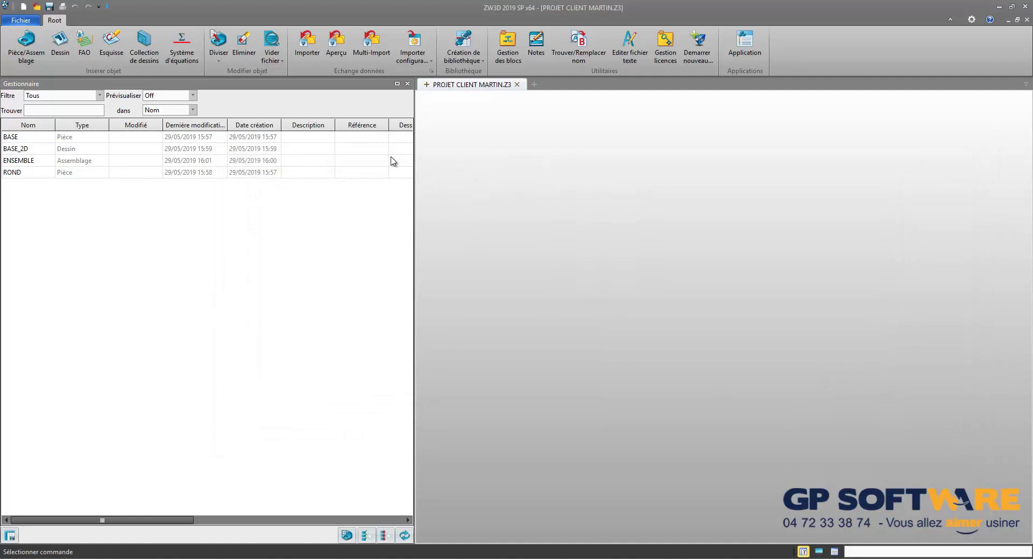
click(517, 85)
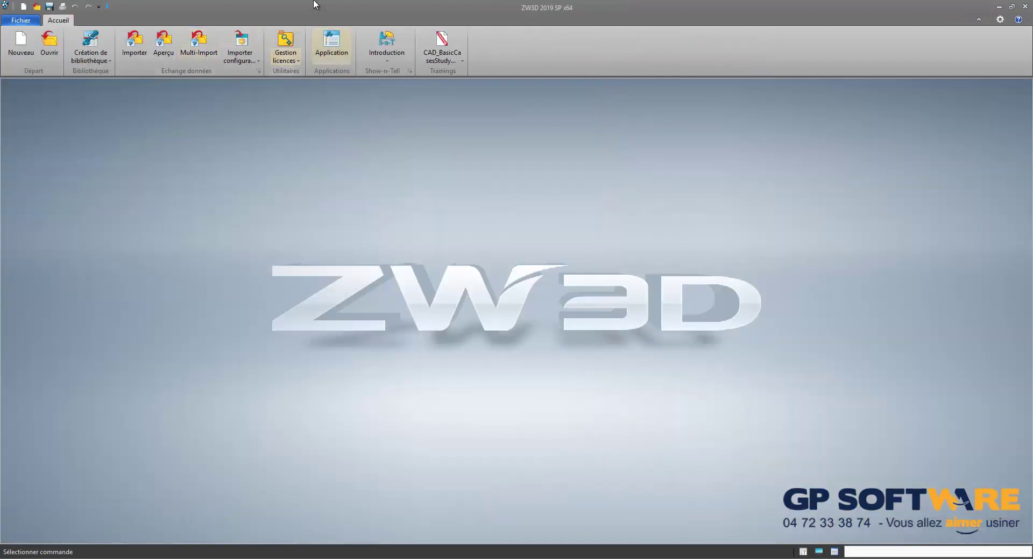
- Open the TUTO GESTIONNAIRE DE FICHIER folder and arrange its window beside a reduced ZW3D window
drag(296, 3, 702, 75)
double_click(335, 129)
drag(280, 83, 252, 73)
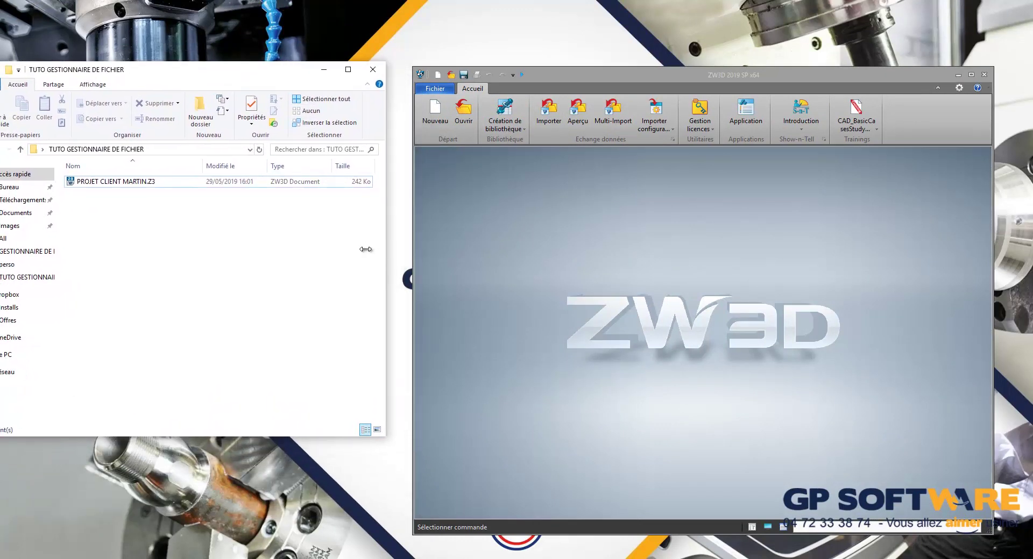
drag(378, 248, 351, 152)
drag(190, 69, 211, 60)
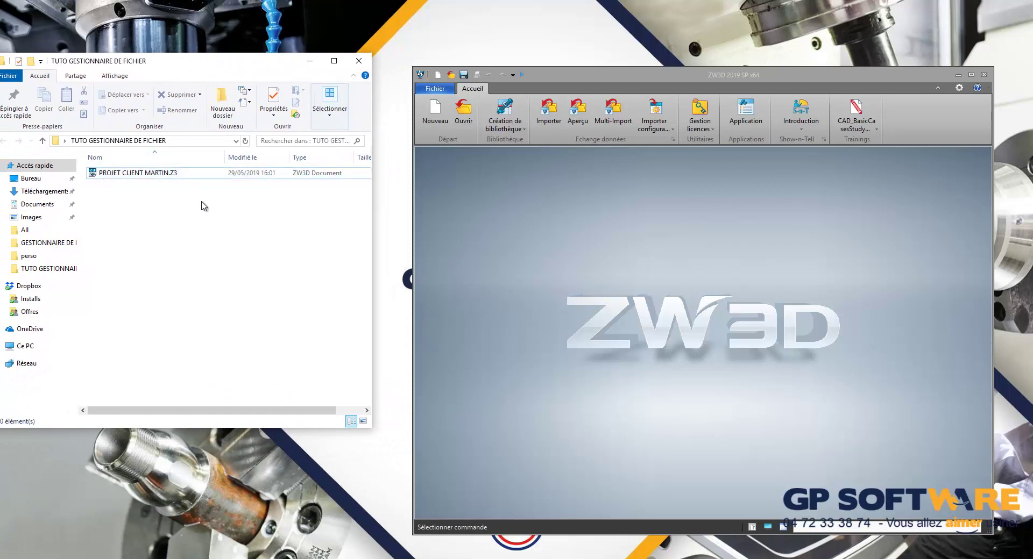
- Open the saved project file from the folder in ZW3D and maximise the ZW3D window
drag(115, 174, 538, 280)
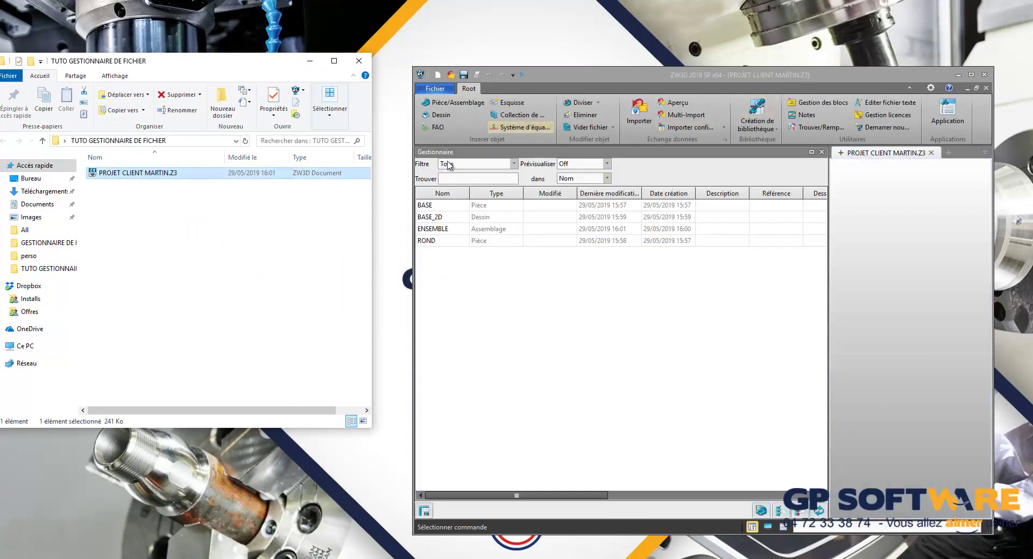
drag(516, 75, 411, 70)
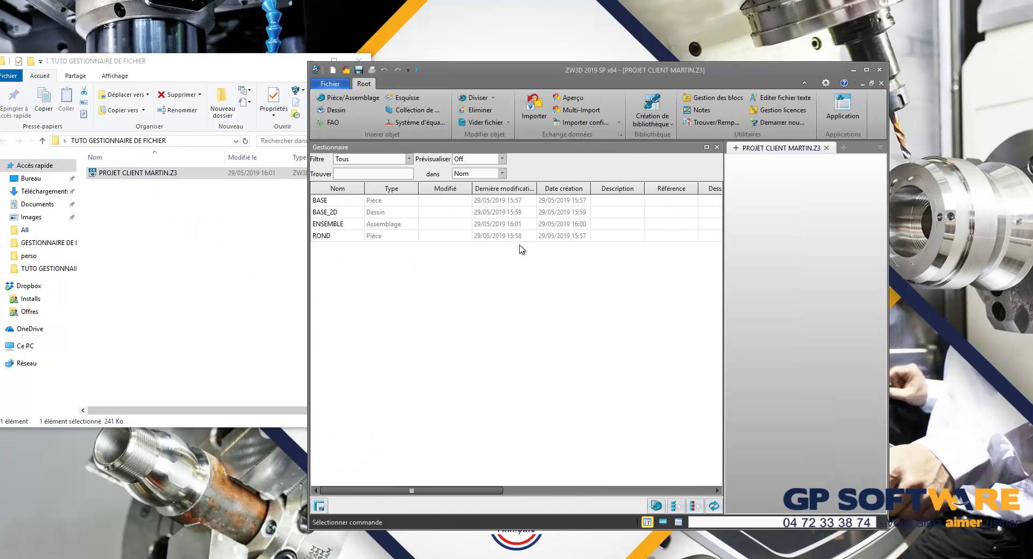
click(866, 70)
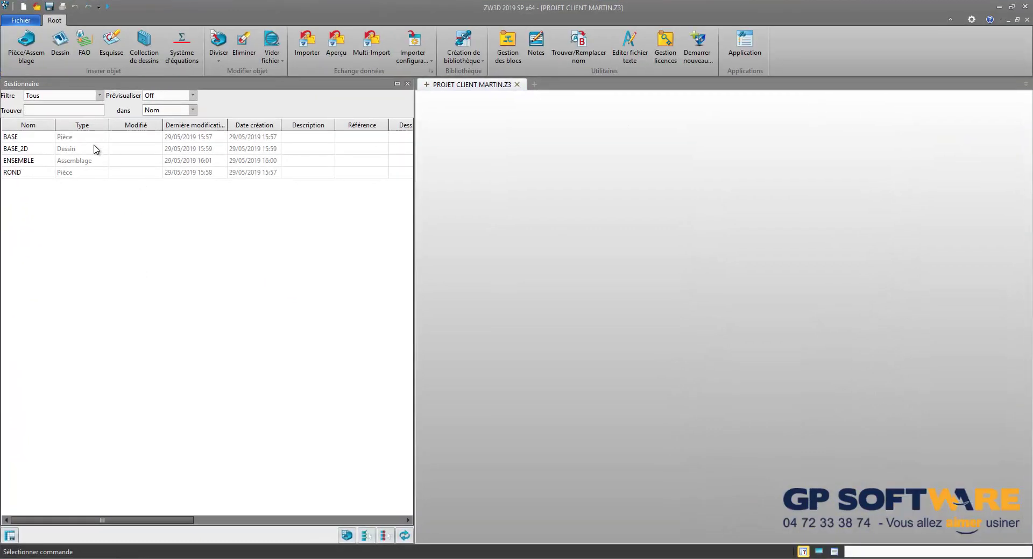
- Duplicate the BASE part in the object list with a plain copy that leaves out its linked drawing
right_click(48, 138)
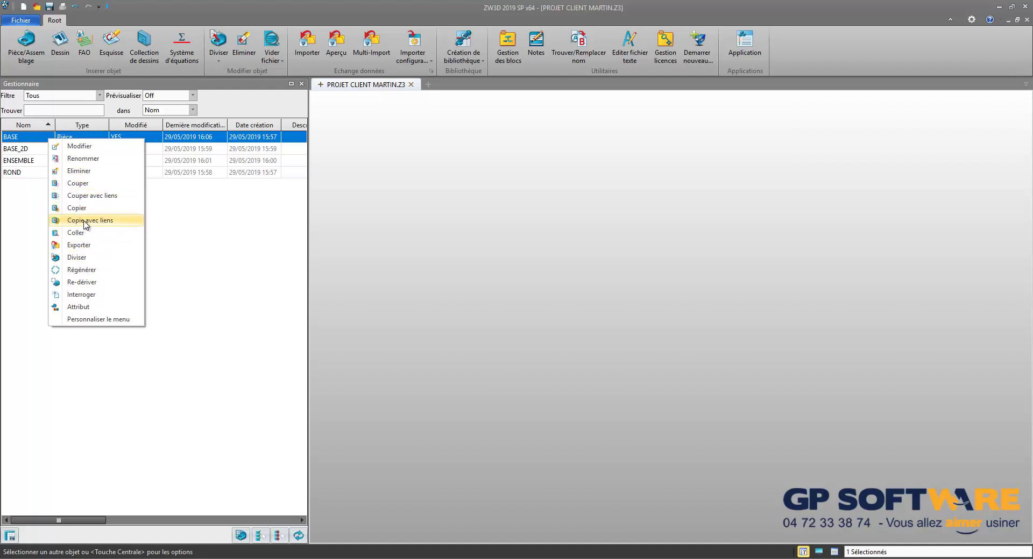
click(136, 226)
right_click(43, 141)
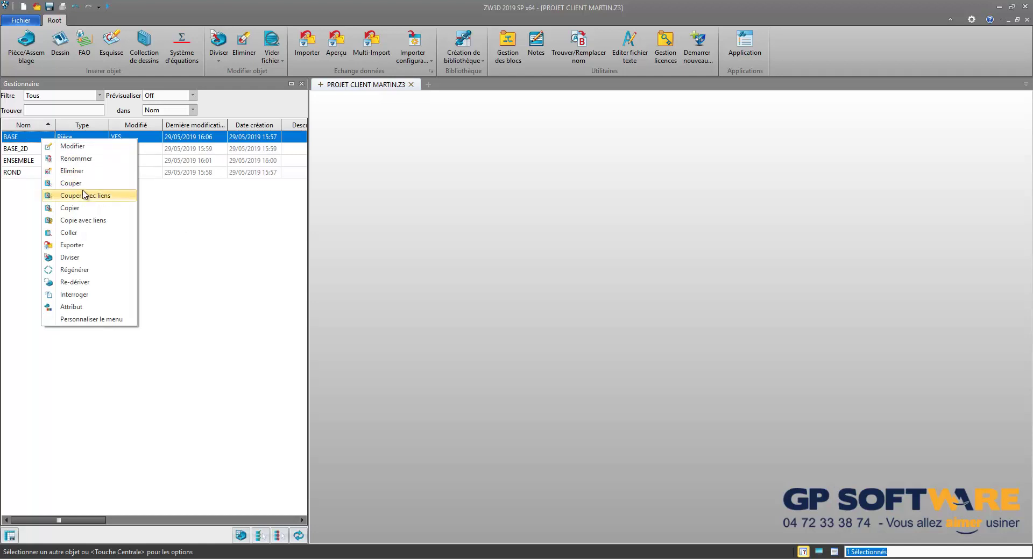
click(84, 208)
right_click(39, 143)
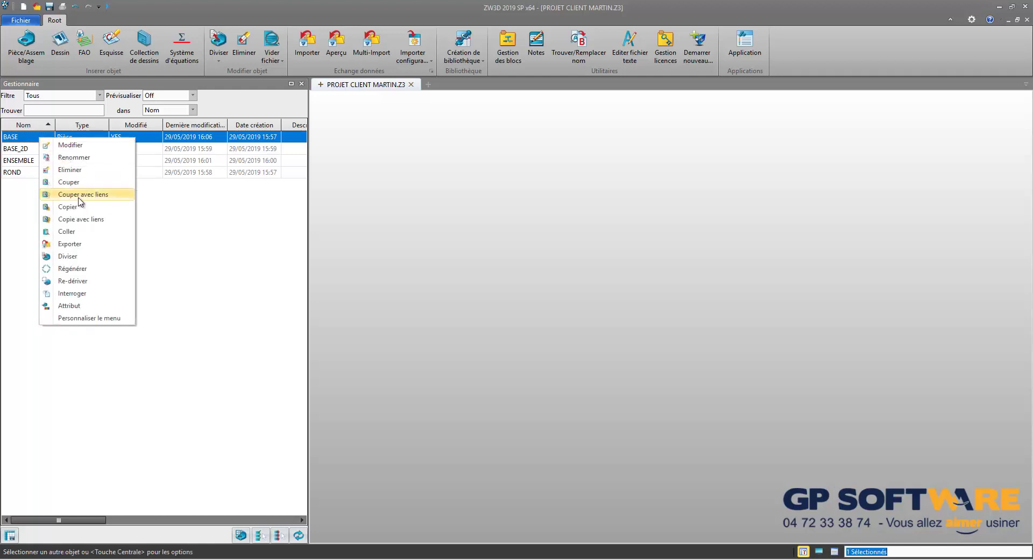
click(80, 231)
click(20, 148)
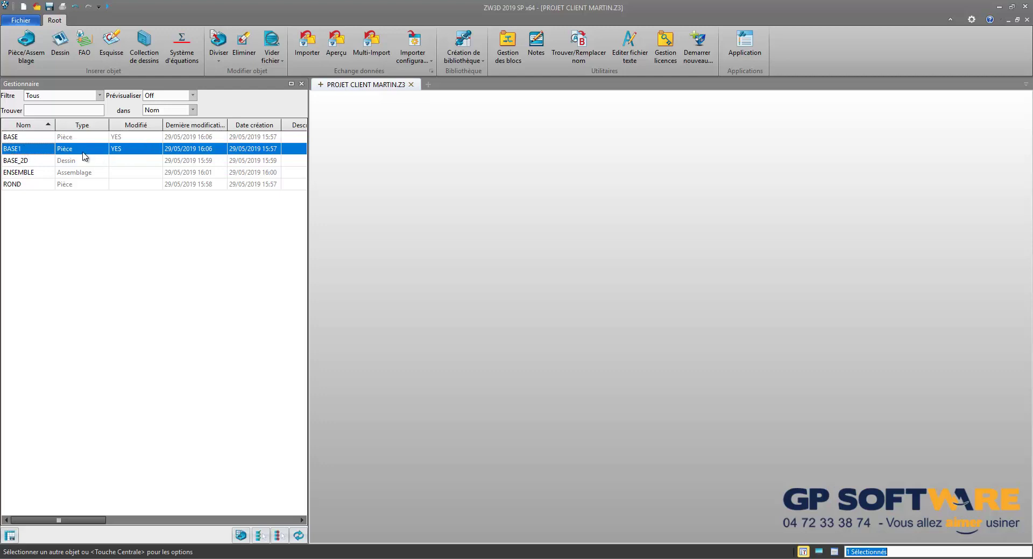
- Set the object preview mode to Graphiques and preview the BASE and BASE1 parts
click(160, 96)
click(181, 114)
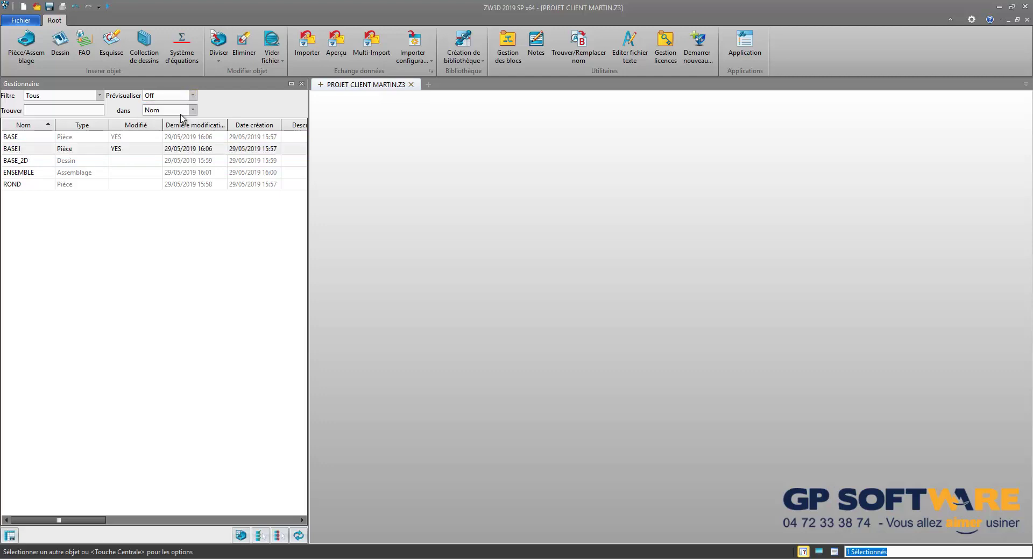
click(22, 137)
click(24, 149)
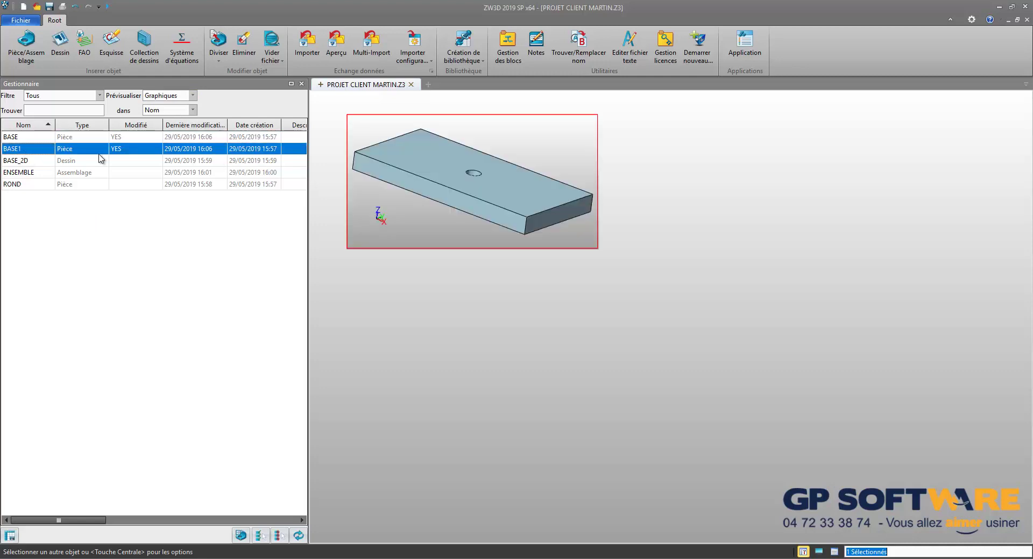
click(19, 138)
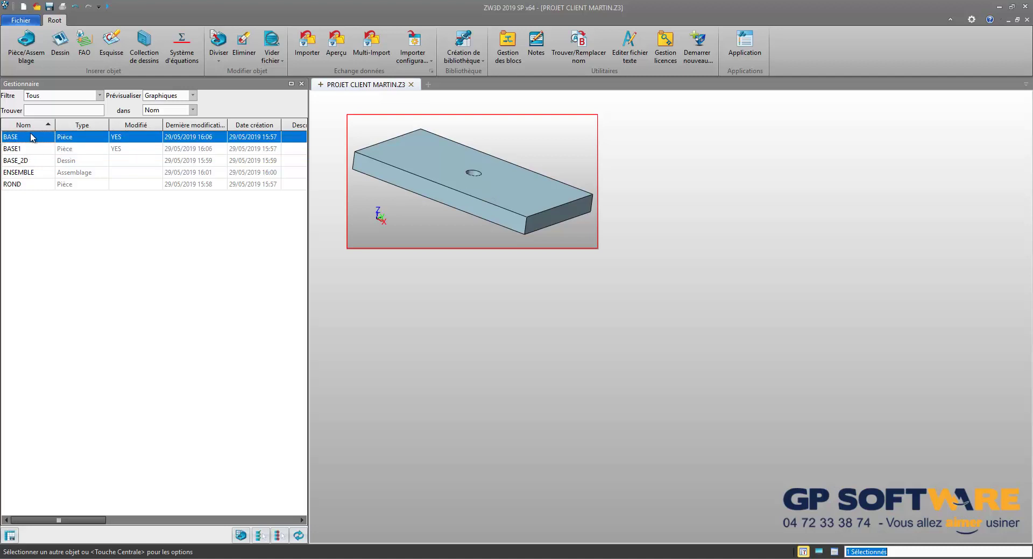
- Duplicate the BASE part together with its linked drawing using a copy with links
right_click(34, 138)
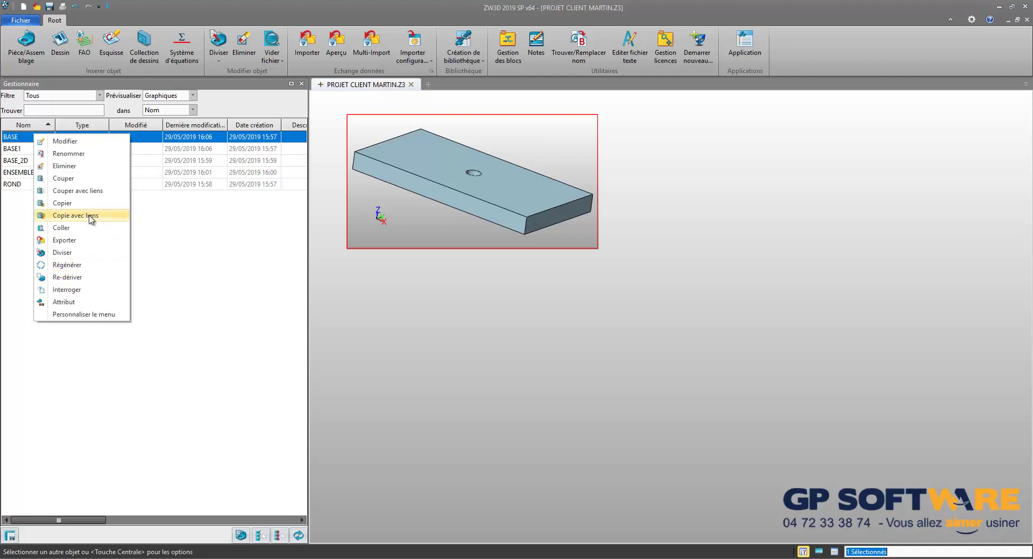
click(91, 216)
right_click(29, 136)
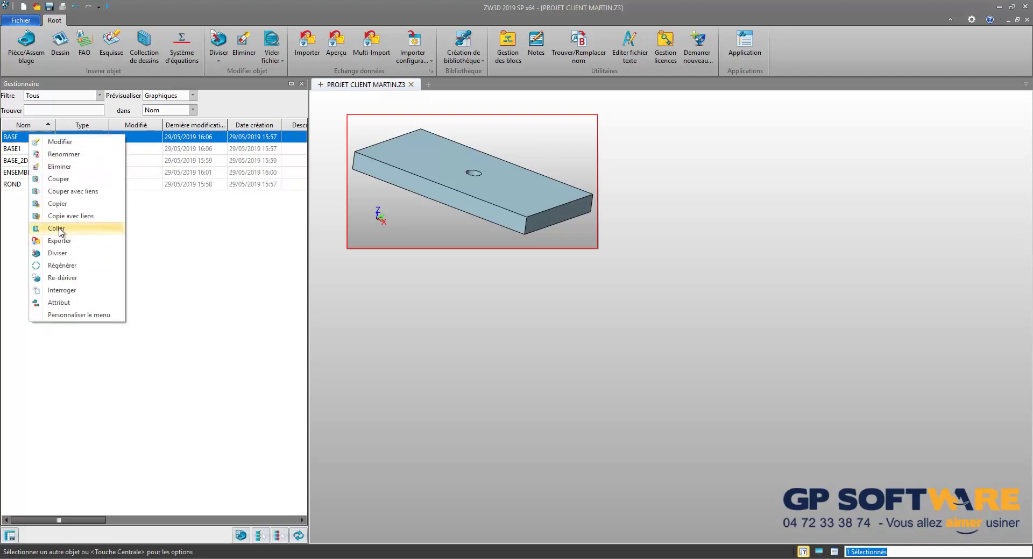
click(57, 229)
- Compare the previews of the BASE2 part and its BASE2_2D drawing
click(20, 159)
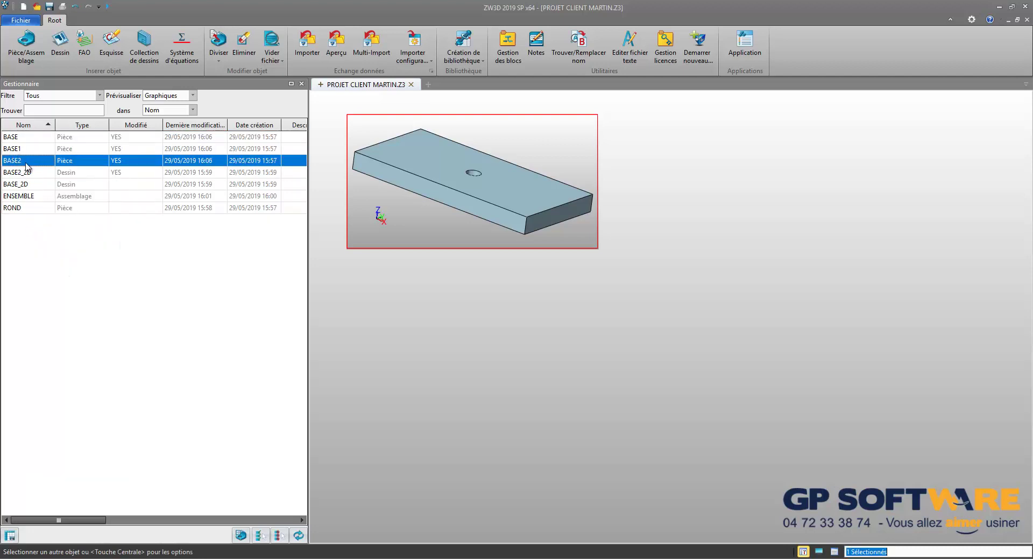
click(27, 173)
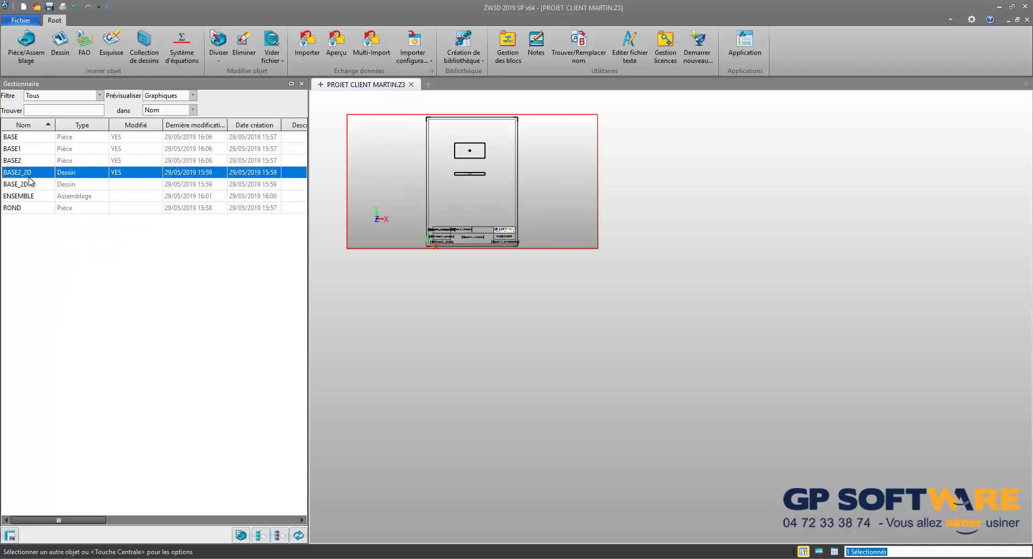
click(27, 160)
click(26, 172)
click(21, 160)
click(26, 172)
click(113, 265)
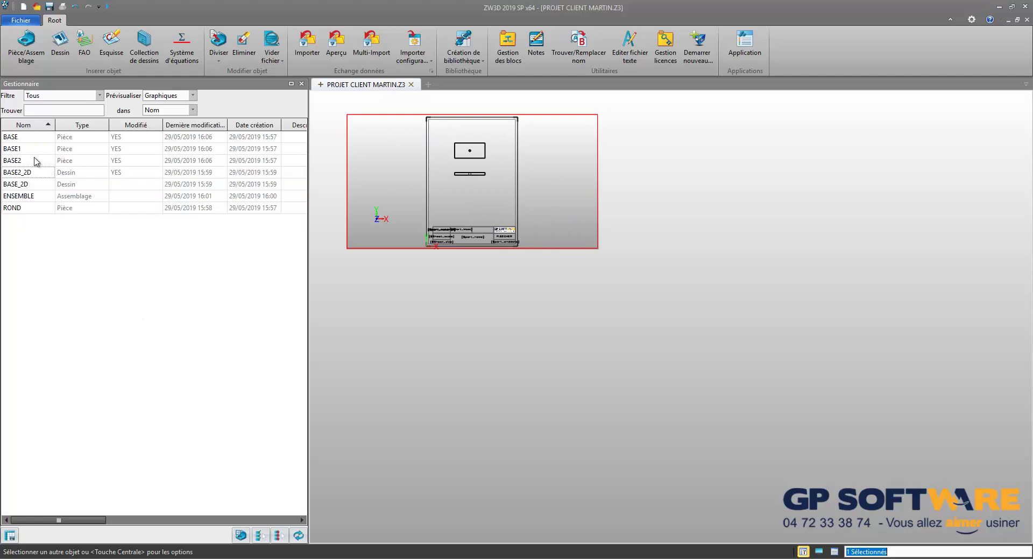
- Look through the file formats available for exporting the BASE part, closing the export dialog without saving
right_click(36, 140)
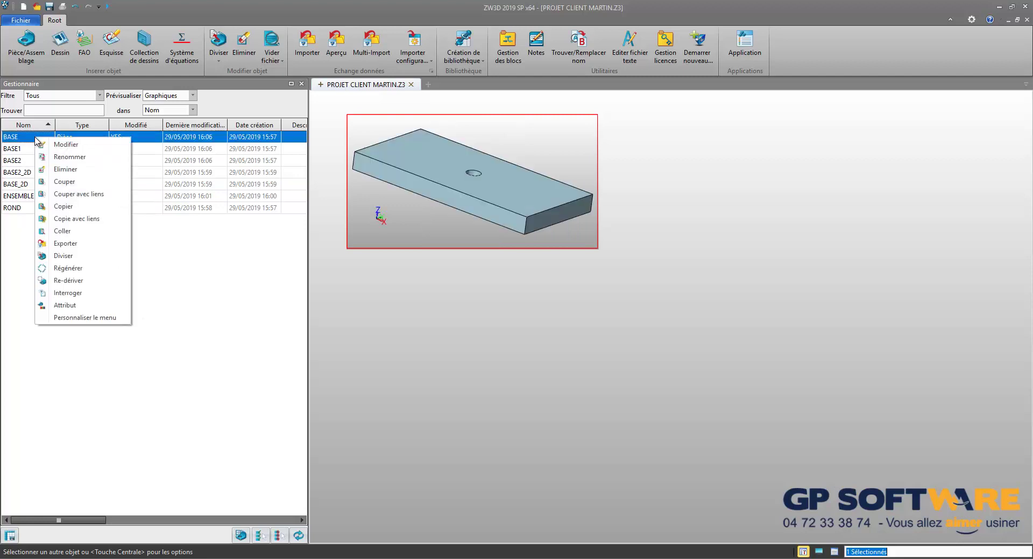
click(76, 243)
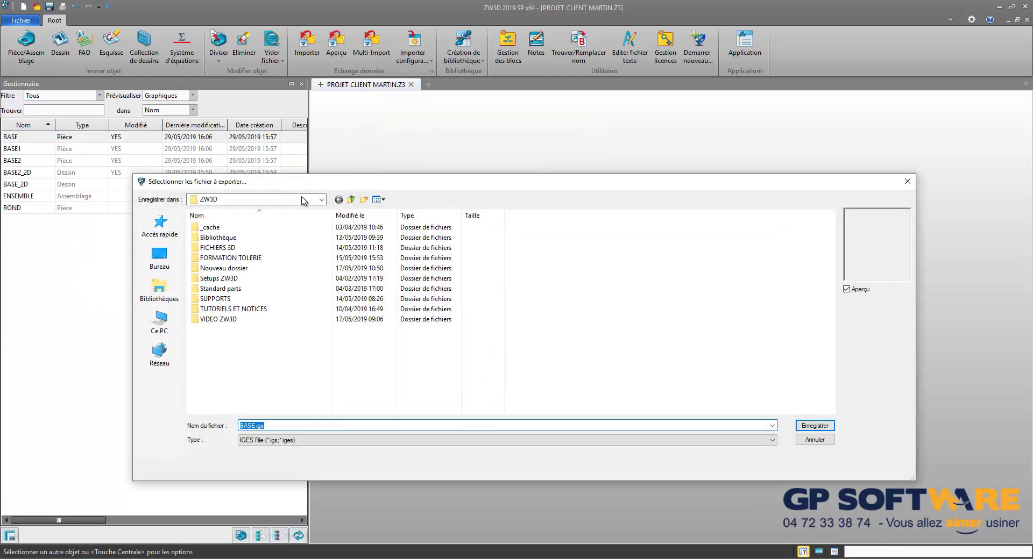
click(290, 407)
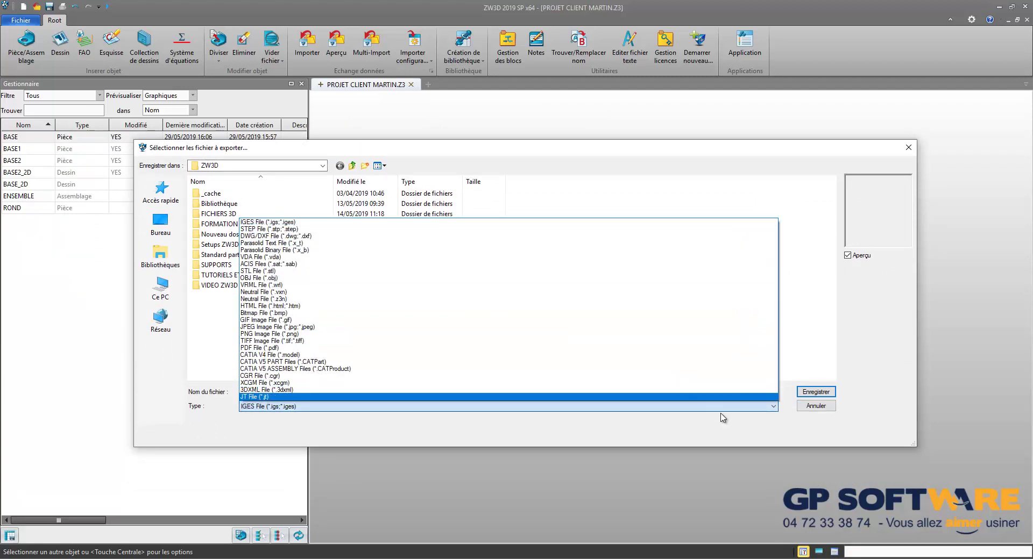
click(735, 430)
click(906, 148)
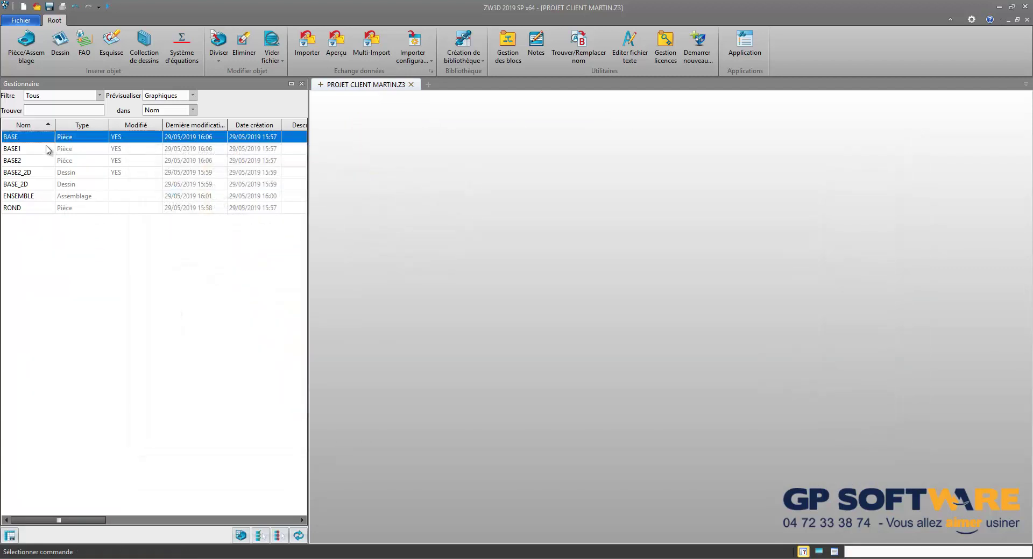
- Split the BASE part into its own file in the tutorial folder, keeping the object in the original file
right_click(45, 141)
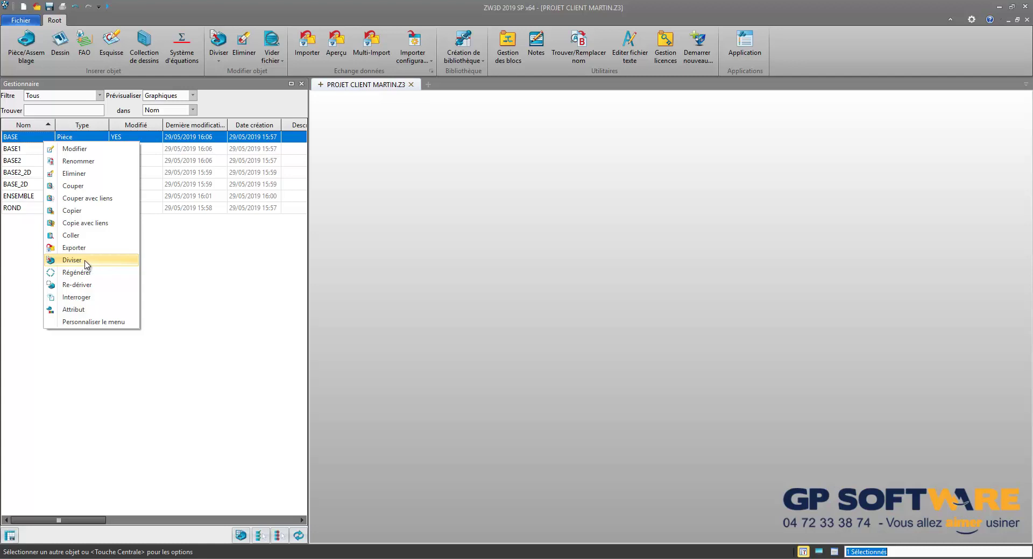
click(72, 261)
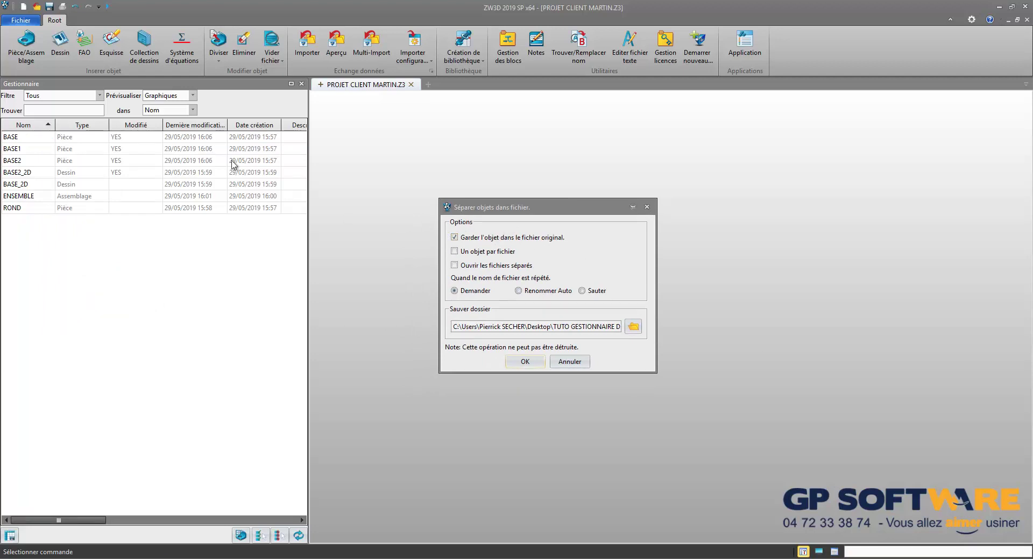
drag(472, 202, 427, 192)
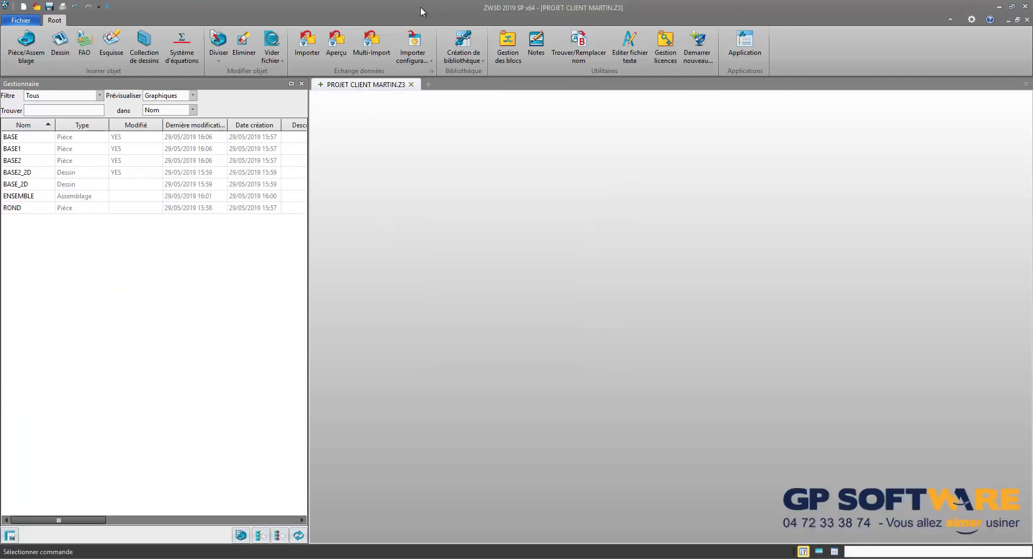
- Reduce the ZW3D window, move it aside and open the TUTO GESTIONNAIRE DE FICHIER folder from the desktop
double_click(422, 8)
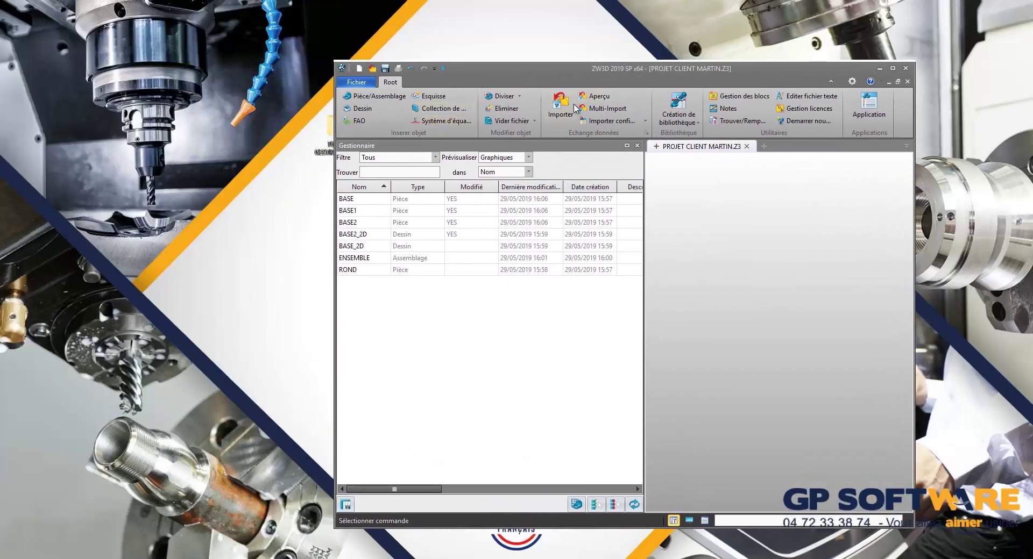
drag(570, 65, 658, 70)
click(335, 134)
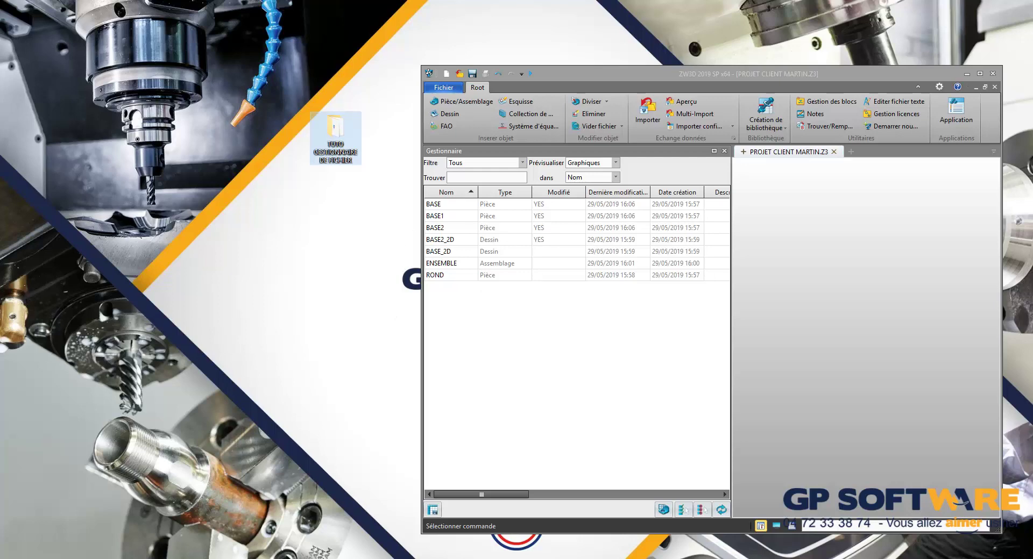
double_click(325, 143)
mouse_move(244, 67)
mouse_down()
mouse_move(314, 99)
mouse_move(257, 74)
mouse_up()
- Open the split file BASE.Z3 from the folder in ZW3D
click(183, 207)
click(185, 218)
click(200, 208)
click(136, 194)
drag(136, 187, 841, 245)
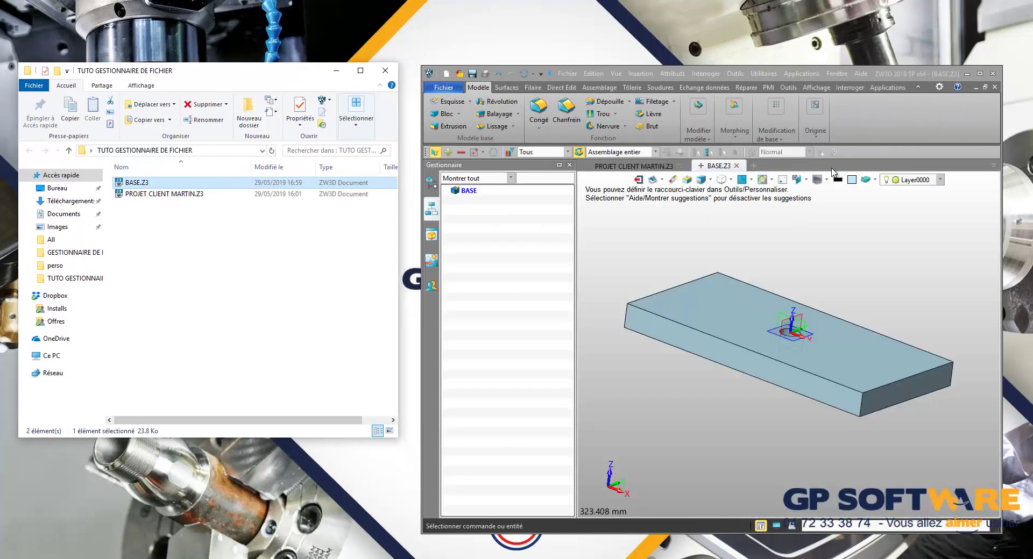
- Preview the BASE part in the root object list of BASE.Z3 and close that file
click(638, 180)
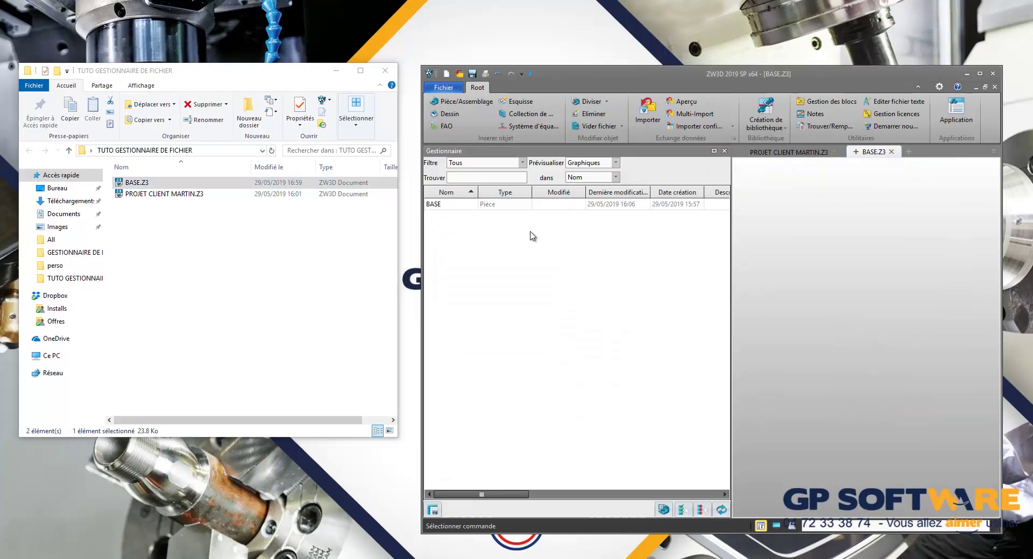
click(453, 205)
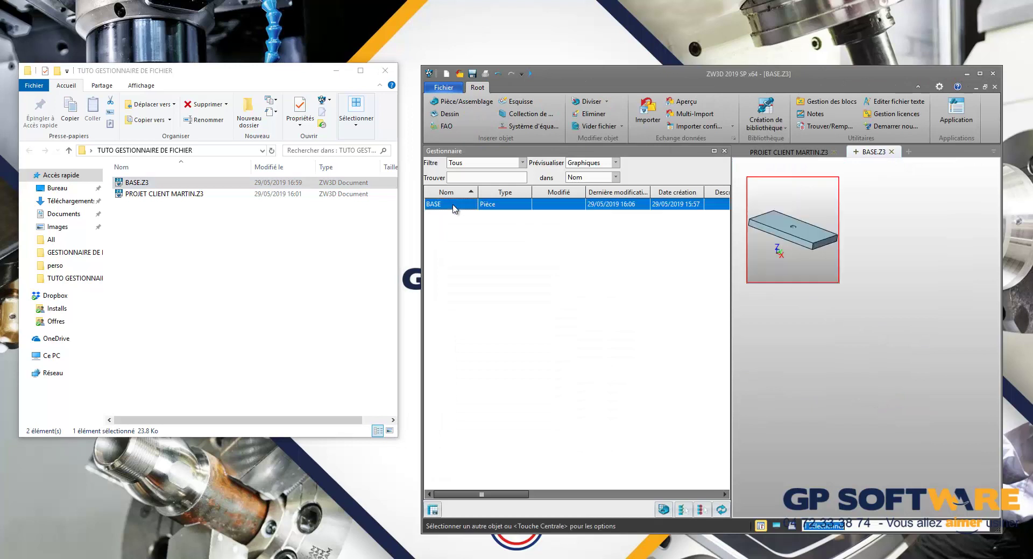
click(891, 152)
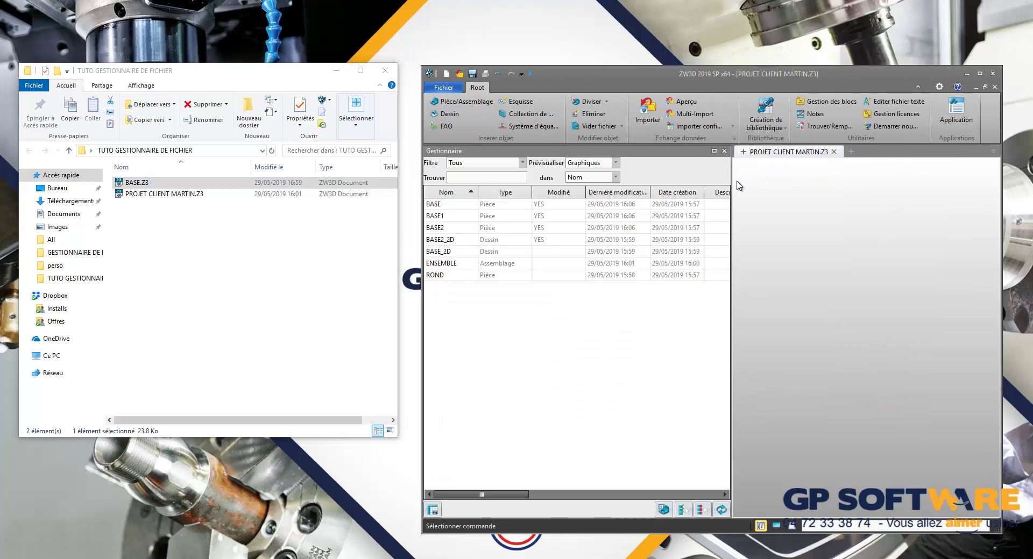
- Maximize the ZW3D window and set the Fournisseur attribute of the BASE part to GP SOFTWARE
right_click(463, 205)
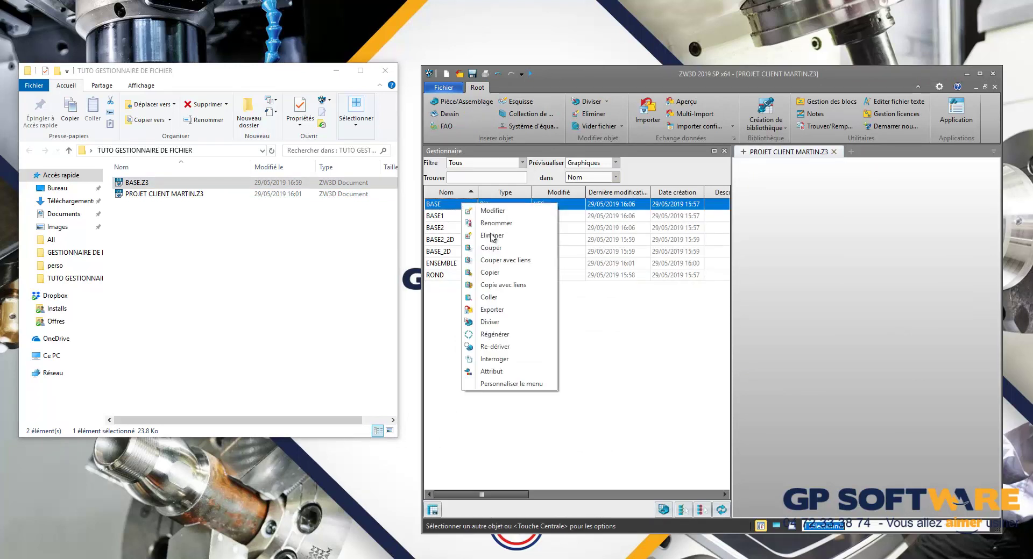
click(579, 75)
double_click(581, 71)
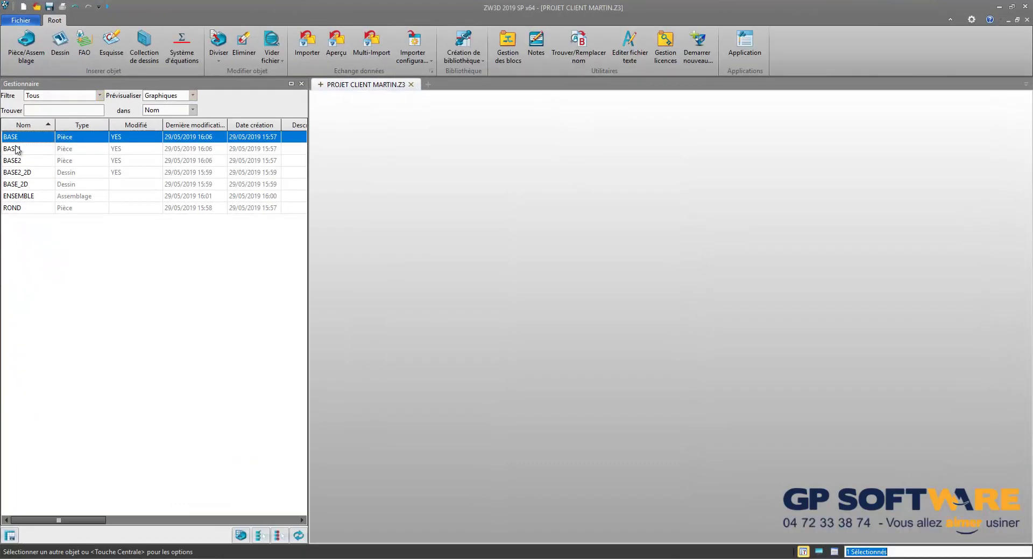
right_click(31, 136)
click(69, 303)
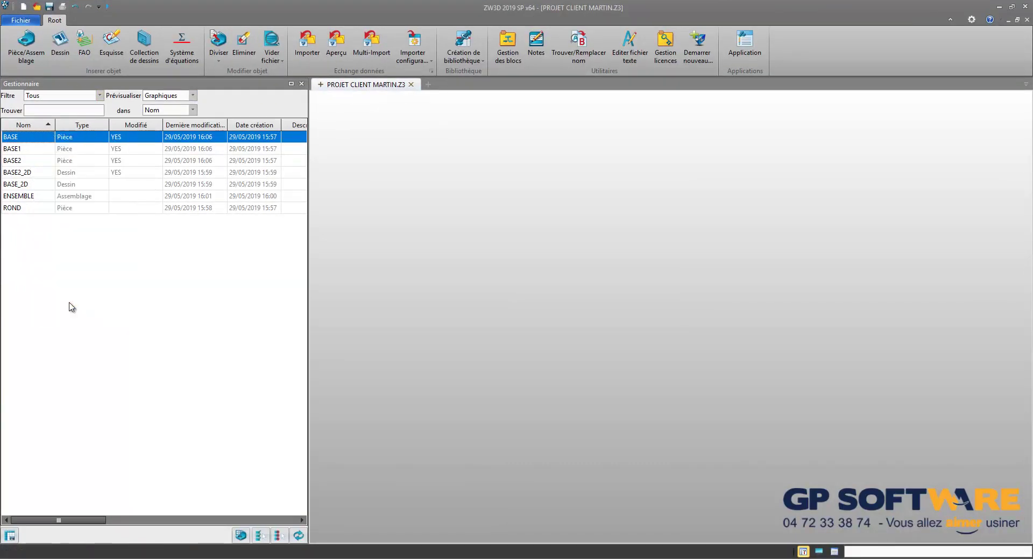
drag(540, 111, 371, 192)
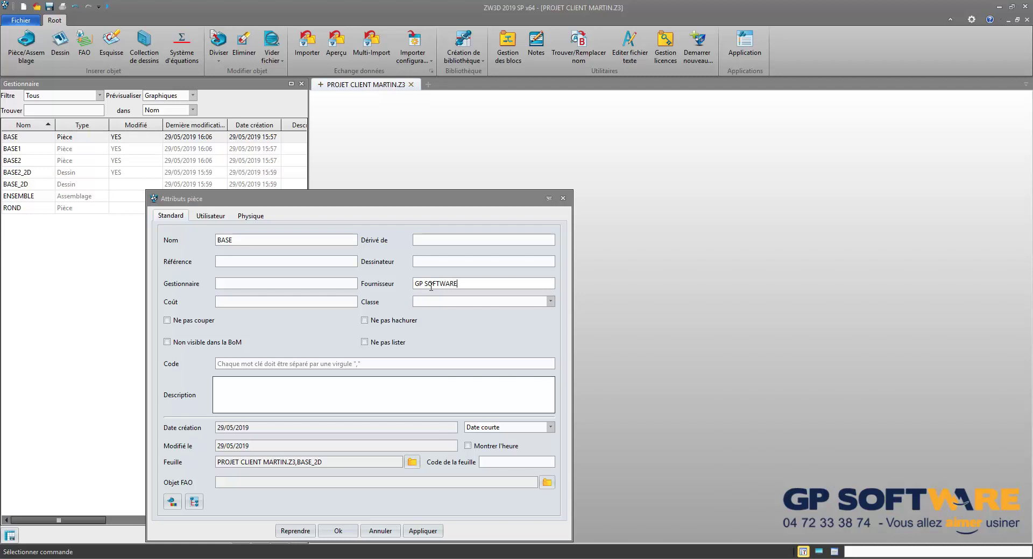
click(338, 531)
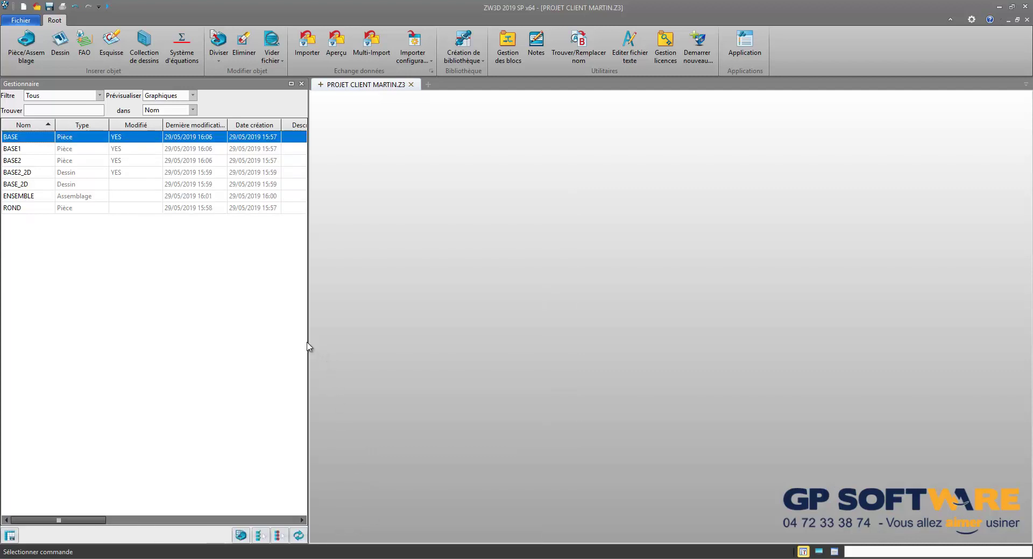
- Check BASE's supplier in the widened object list and view the Excel export options for the list without saving
drag(309, 342, 762, 337)
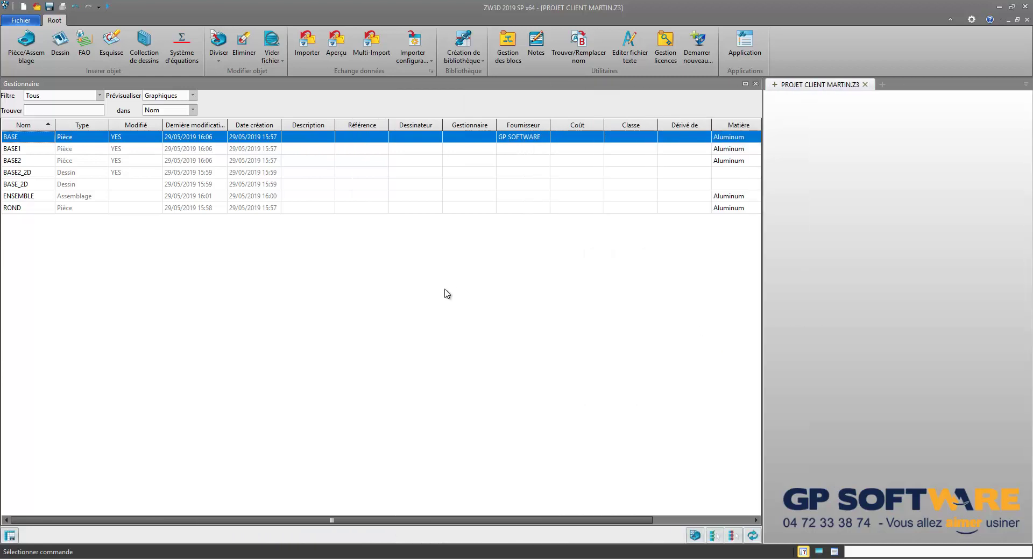
click(522, 141)
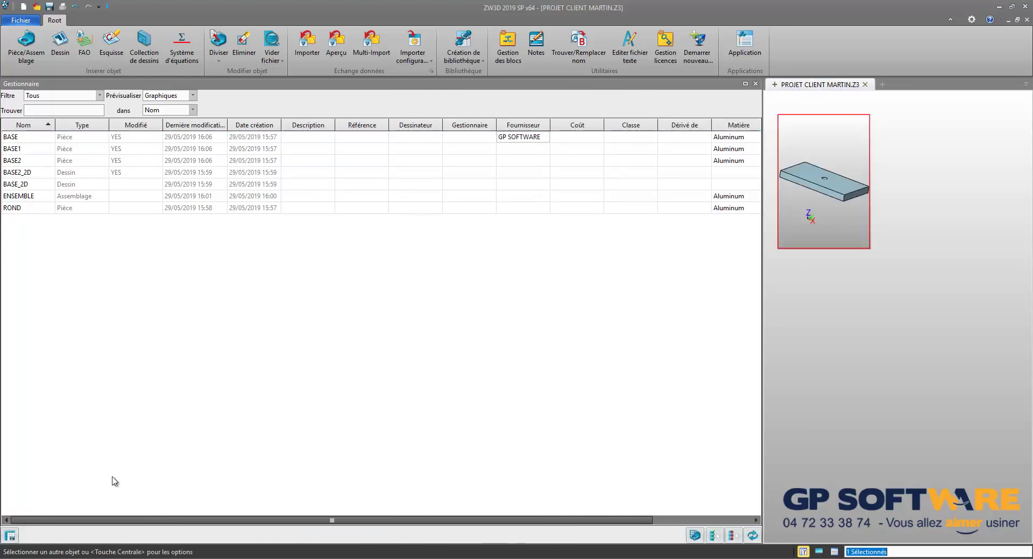
click(10, 536)
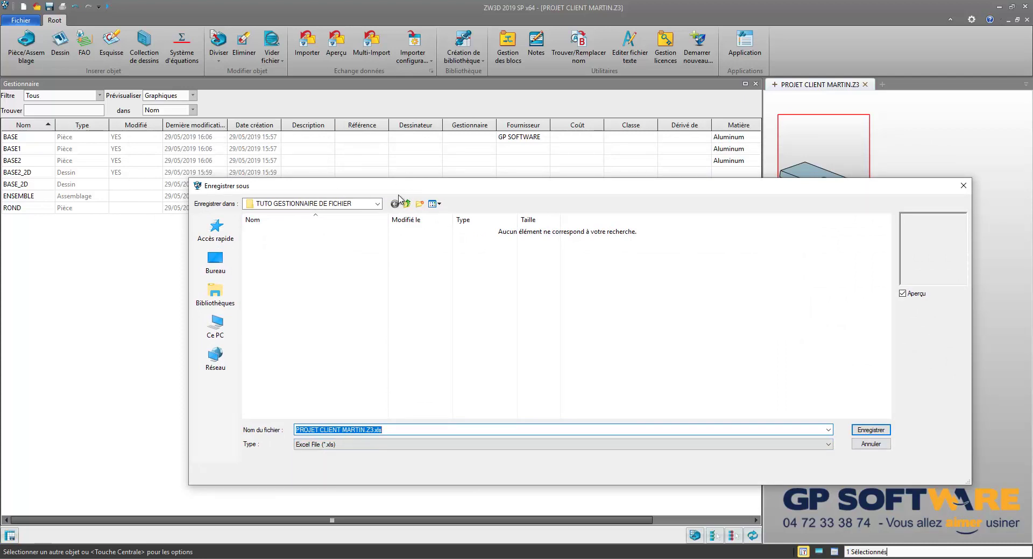
drag(422, 191, 345, 190)
click(792, 443)
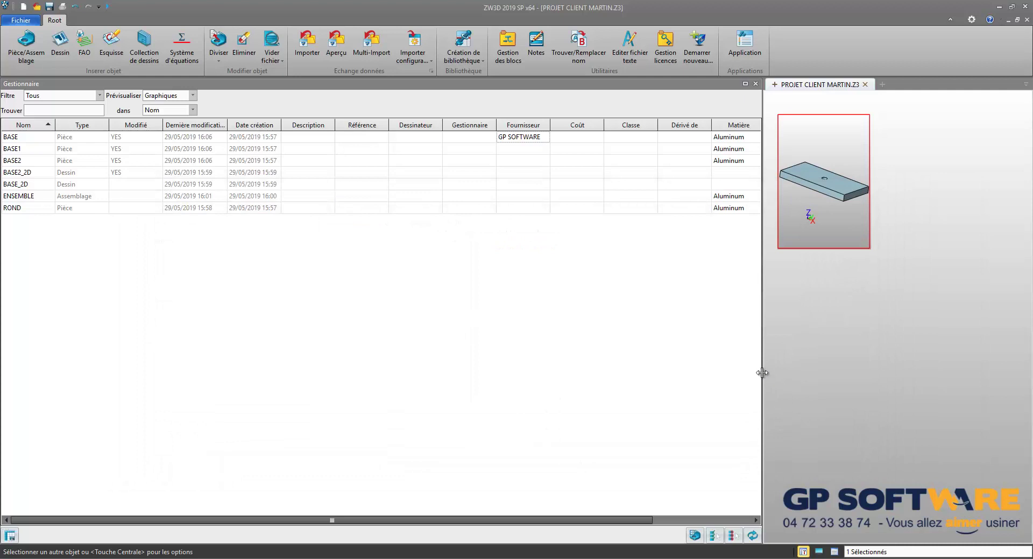
- Narrow the object list again and look at the options for splitting objects or copying and moving them to a file
drag(762, 370, 342, 347)
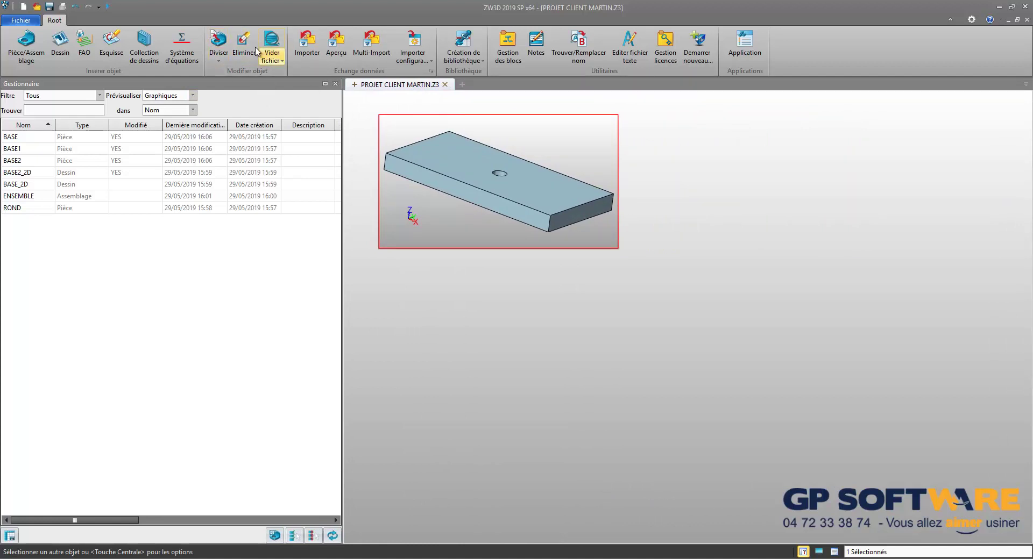
click(219, 60)
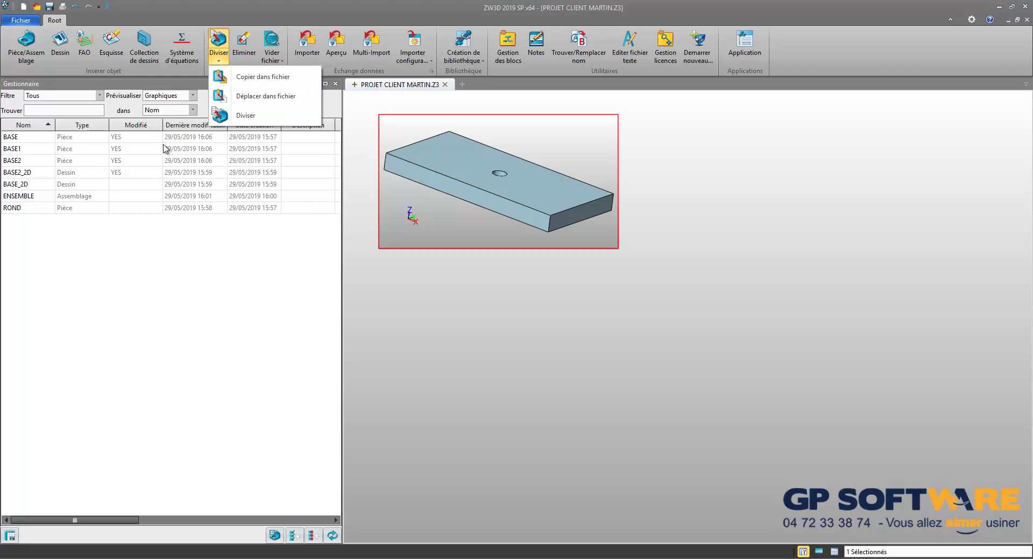
click(235, 264)
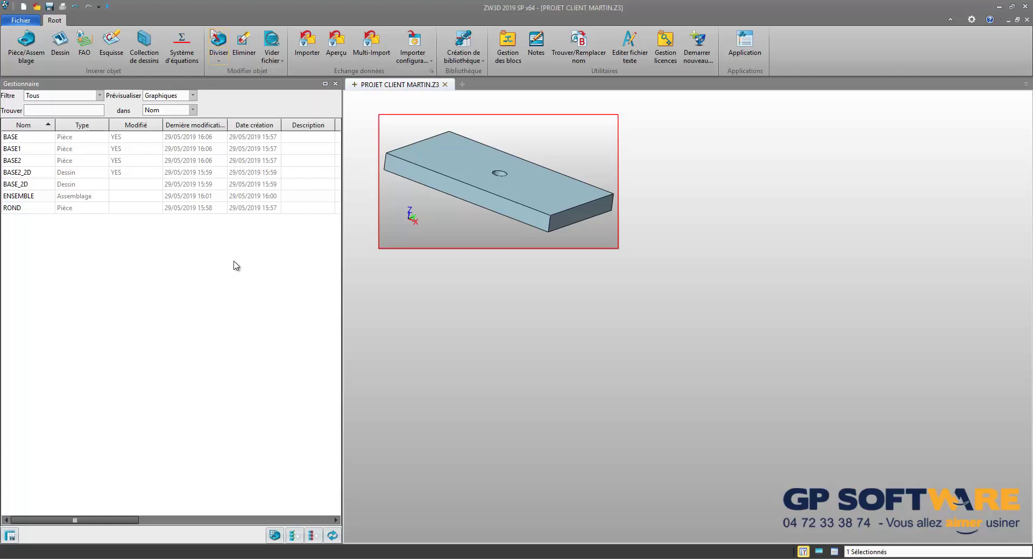
- Create a new part/assembly file with the default template, named CHASSIS.Z3
click(461, 85)
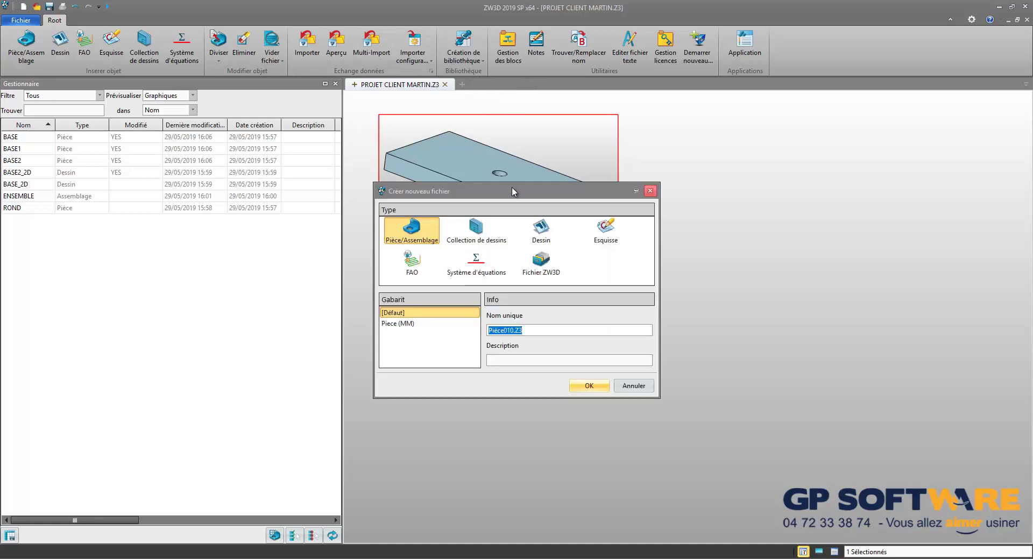
drag(512, 189, 484, 191)
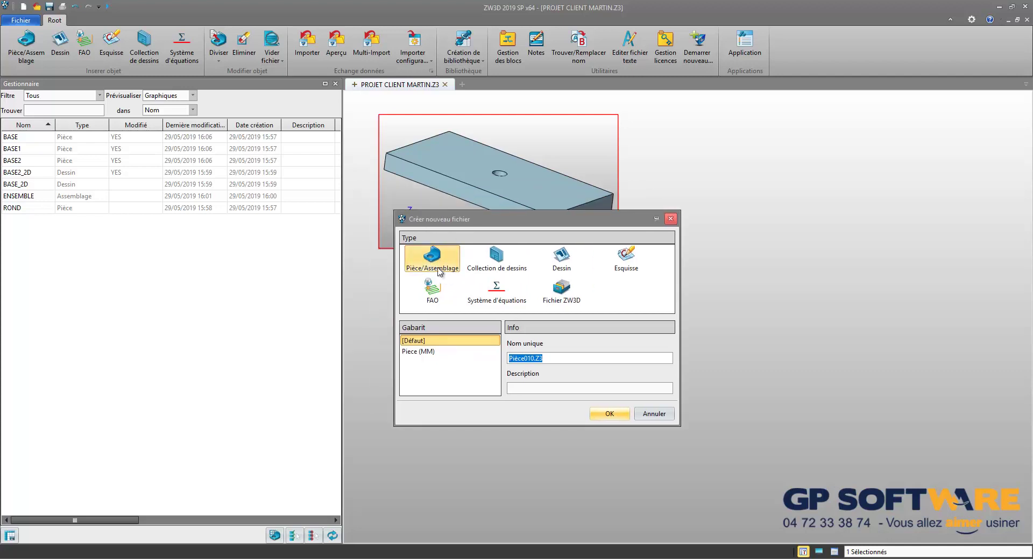
click(531, 359)
double_click(531, 359)
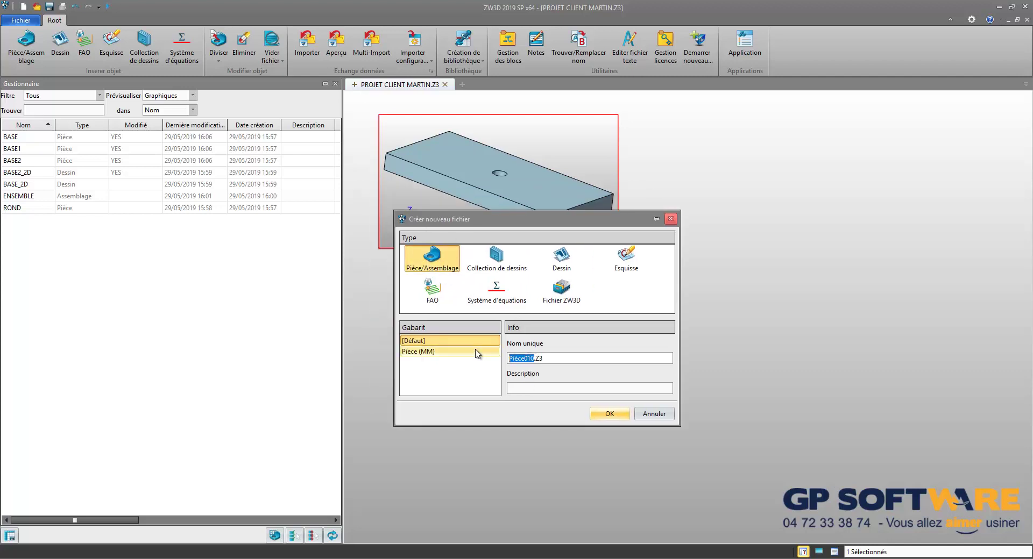
text(CHASSIS)
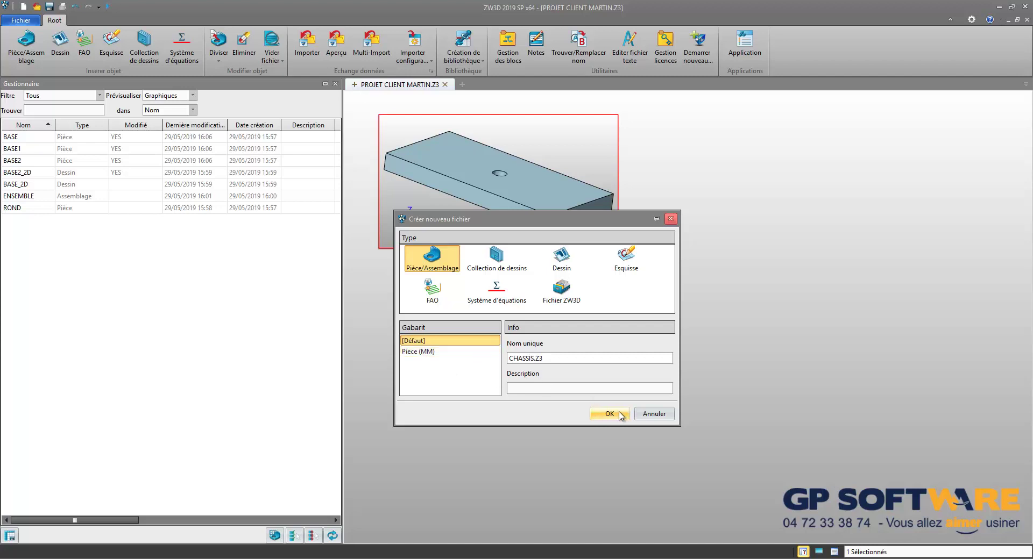
key(Return)
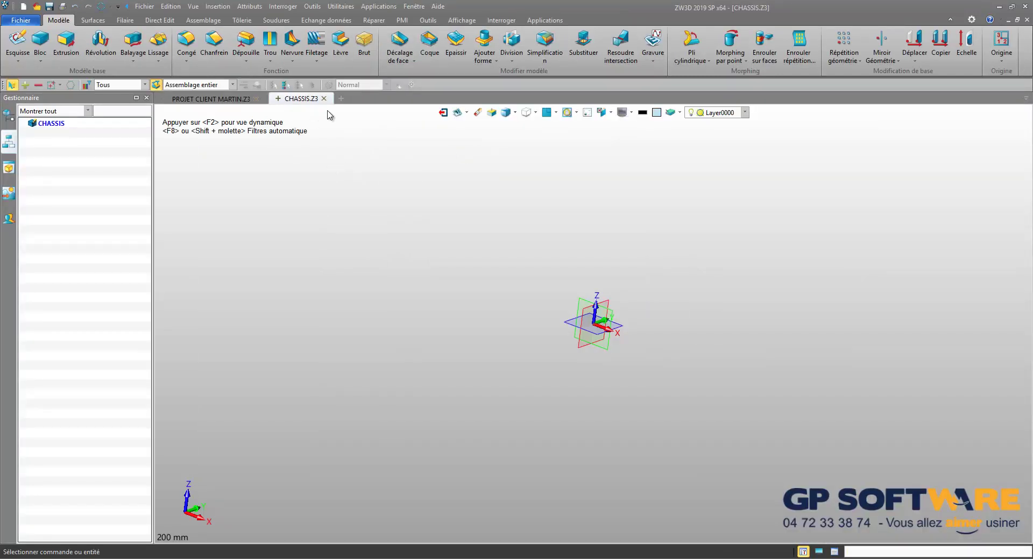
- Return to the root object list of the CHASSIS file and save the file as PROJET 2
click(444, 113)
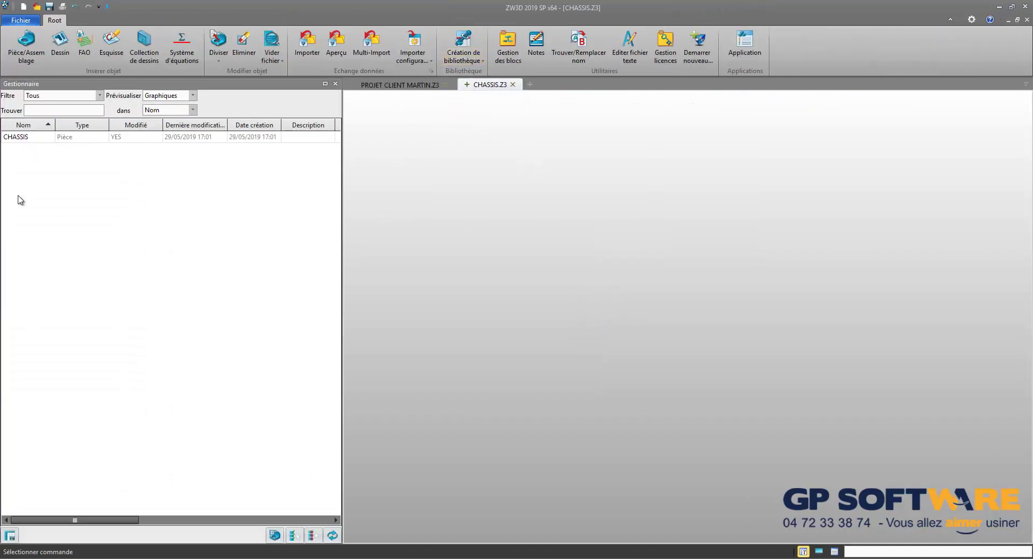
click(30, 141)
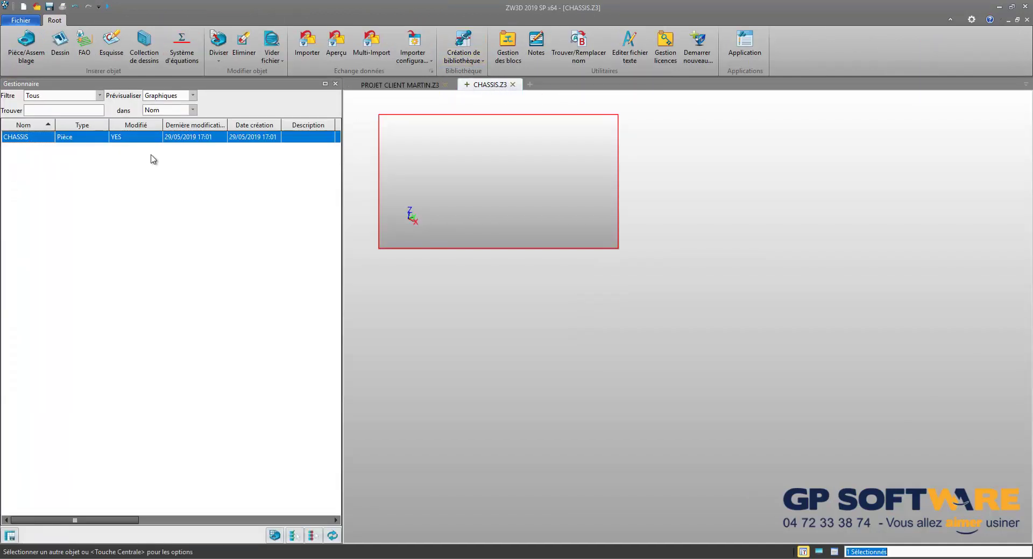
click(49, 7)
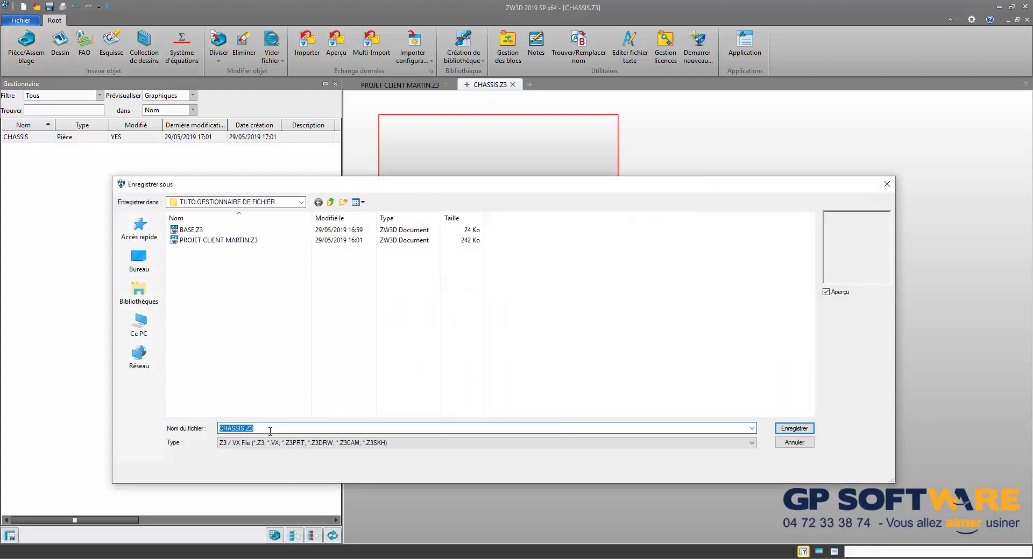
click(241, 428)
key(shift+Home)
key(BackSpace)
text(PROJET 2)
click(794, 428)
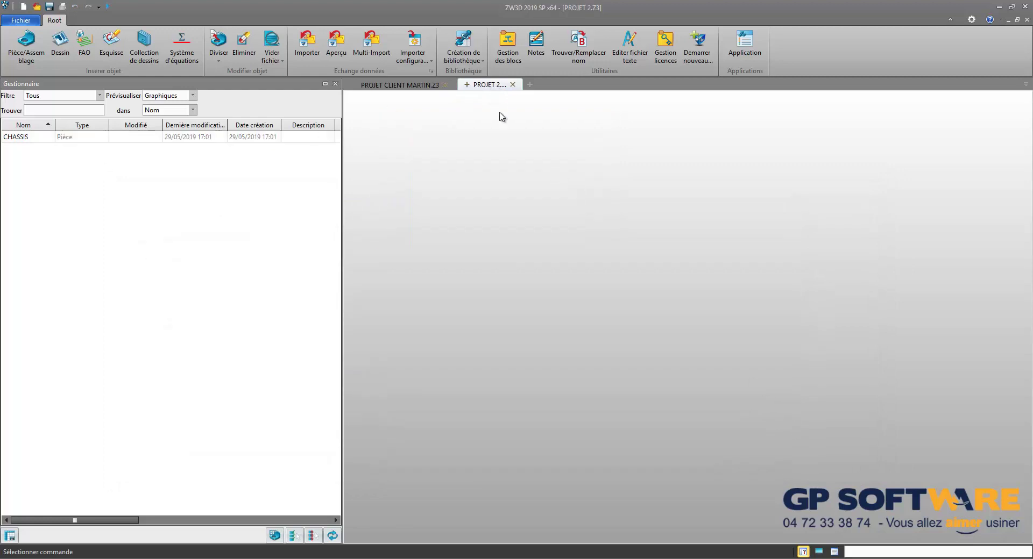
- Check the CHASSIS part in PROJET 2 and select the BASE part in the client project file
click(21, 137)
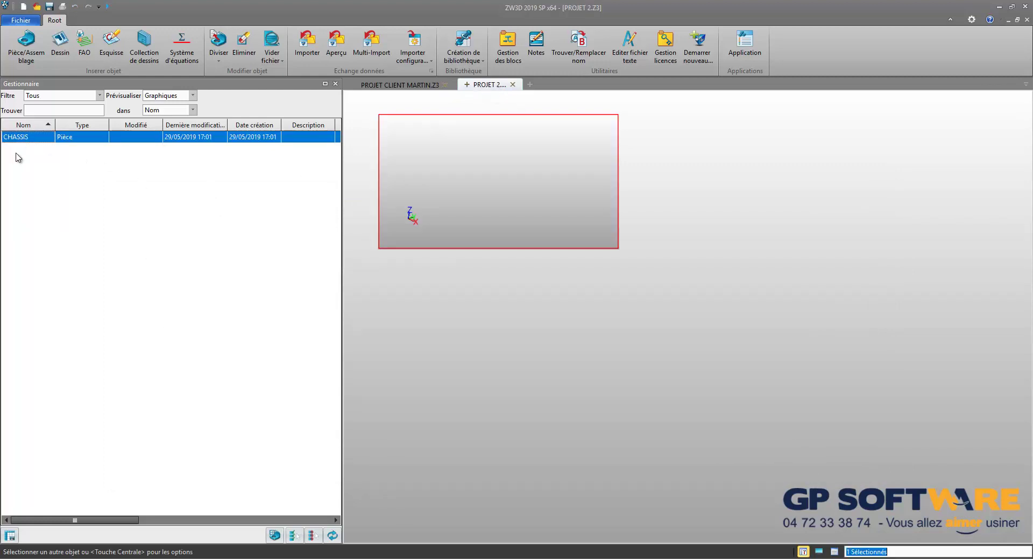
click(30, 138)
click(412, 86)
click(35, 138)
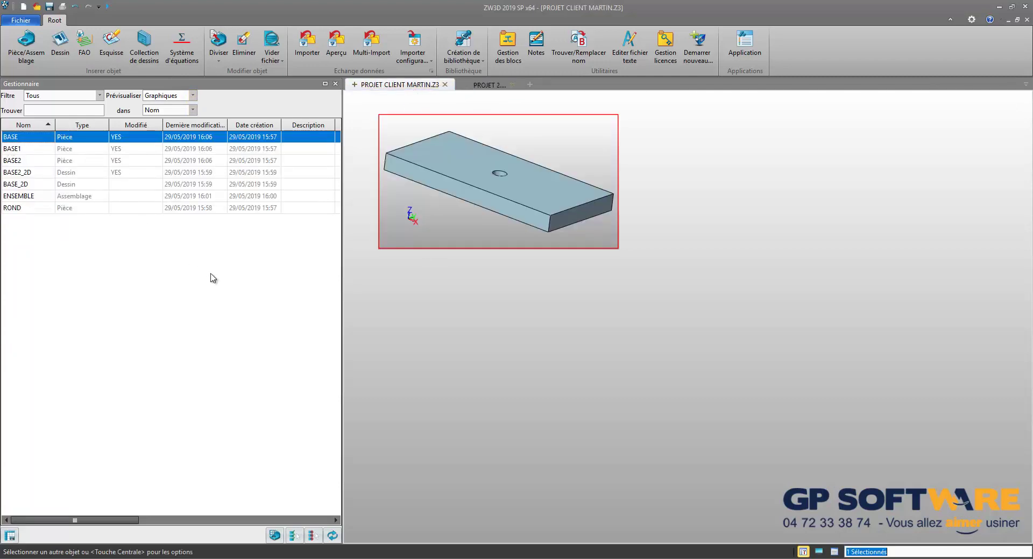